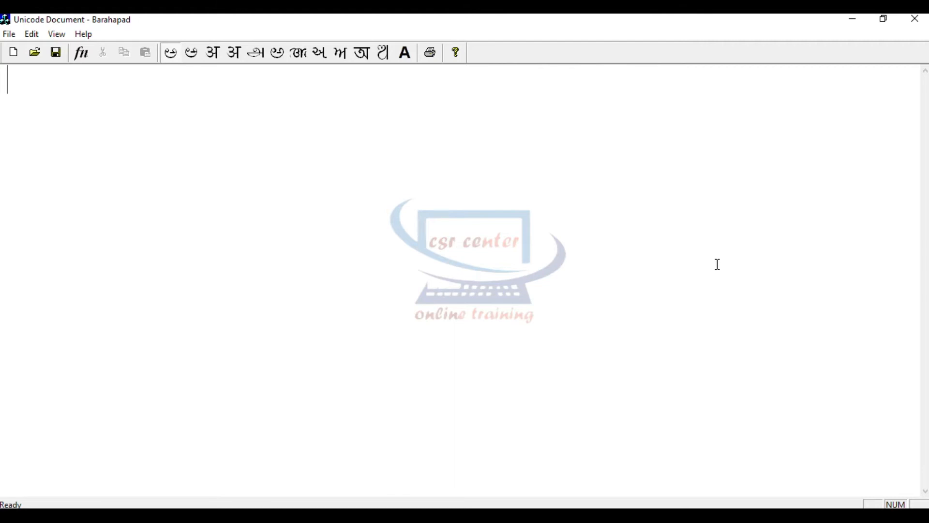
# - Start the vowel chart with the entry "a - अ", pairing the Latin key with its Devanagari letter
pyautogui.press('F12')
pyautogui.write('a -')
pyautogui.press('F12')
pyautogui.write('अ')
pyautogui.press('F12')
pyautogui.press('Tab')
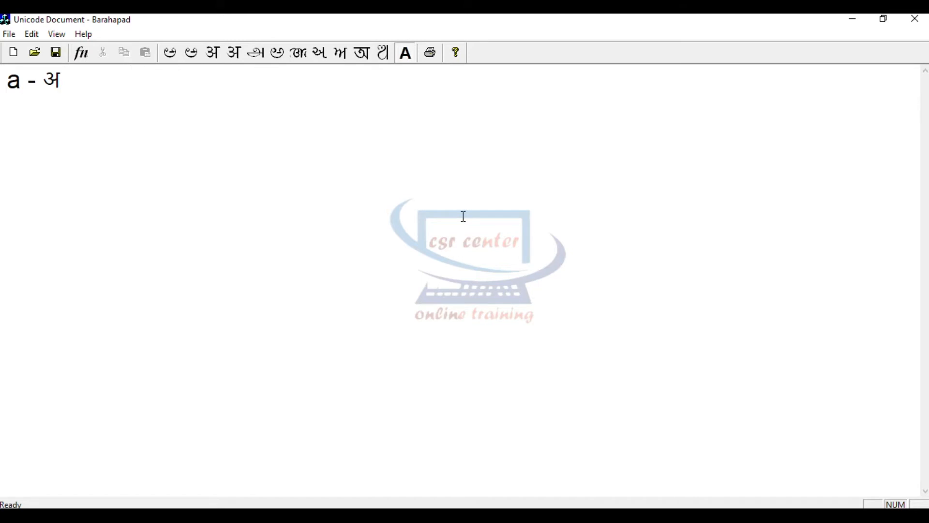
# - Add the entry "A - आ" in the next column, with the key in Latin and the vowel in Devanagari
pyautogui.press('capslock')
pyautogui.write('A -')
pyautogui.press('F12')
pyautogui.write('आ')
pyautogui.press('F12')
pyautogui.press('Tab')
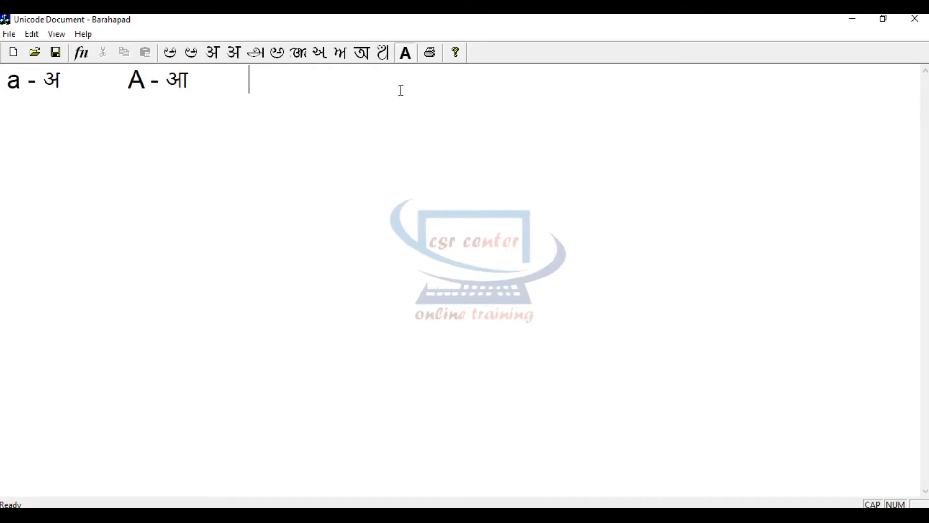
# - Add the alternative long vowel entry "aa - आ" in the third column of the first row
pyautogui.press('capslock')
pyautogui.write('aa -')
pyautogui.press('F12')
pyautogui.write('आ')
pyautogui.press('F12')
# - Add the short vowel entry "i - इ" to the first row, with the vowel in Devanagari
pyautogui.write('i')
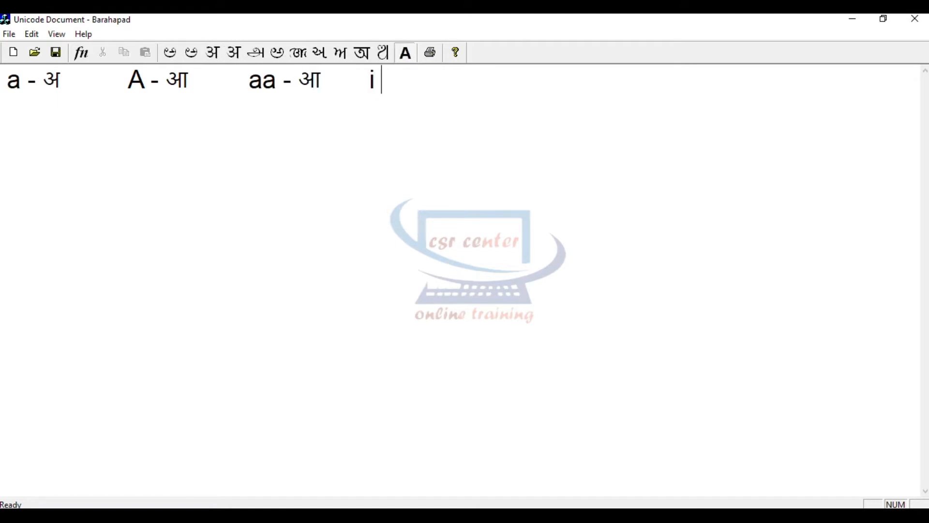
pyautogui.write(' -')
pyautogui.press('F12')
pyautogui.write('इ')
pyautogui.press('Tab')
pyautogui.press('F12')
# - Add the long vowel entry "I - ई" in the column after the short i entry
pyautogui.press('capslock')
pyautogui.write('I')
pyautogui.press('capslock')
pyautogui.press('F12')
pyautogui.write('-')
pyautogui.press('capslock')
pyautogui.write('I')
pyautogui.press('F12')
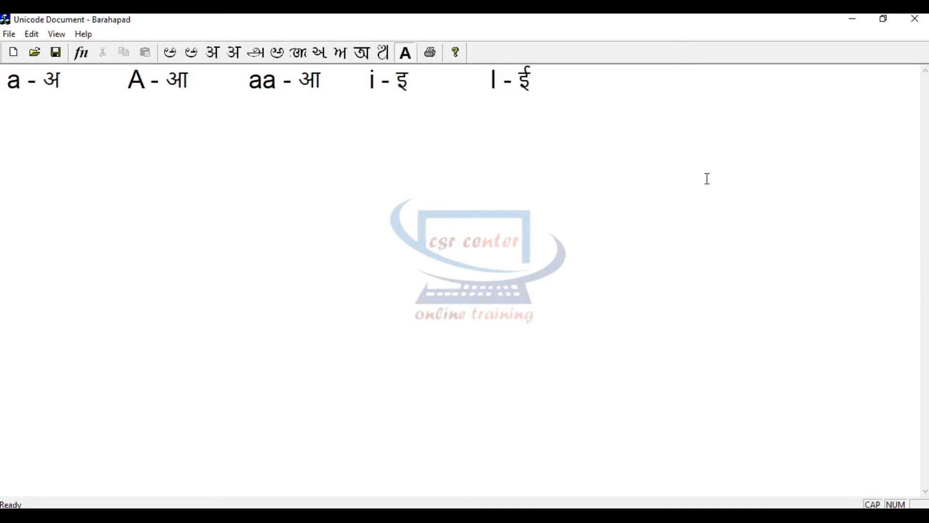
# - Add the short vowel entry "u - उ" to the first row, with the letter in Devanagari
pyautogui.press('capslock')
pyautogui.write('u')
pyautogui.press('F12')
pyautogui.write('- u')
pyautogui.press('F12')
pyautogui.press('Tab')
# - Complete the first row with the long vowel entry "U - ऊ"
pyautogui.press('capslock')
pyautogui.write('U -')
pyautogui.press('F12')
pyautogui.press('capslock')
pyautogui.press('capslock')
pyautogui.write('U')
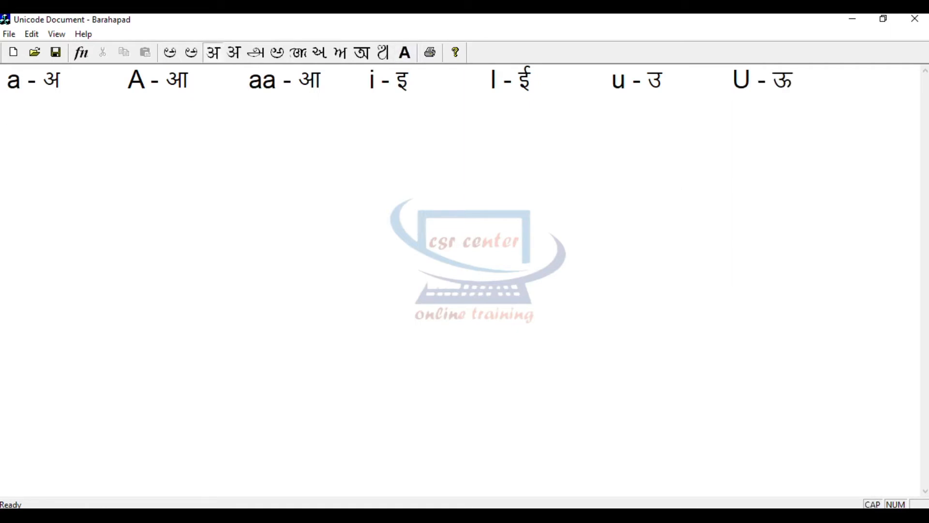
# - Start a second row with the entry "Ru - ऋ", with the key in Latin and the vowel in Devanagari
pyautogui.press('Return')
pyautogui.press('F12')
pyautogui.write('R')
pyautogui.press('capslock')
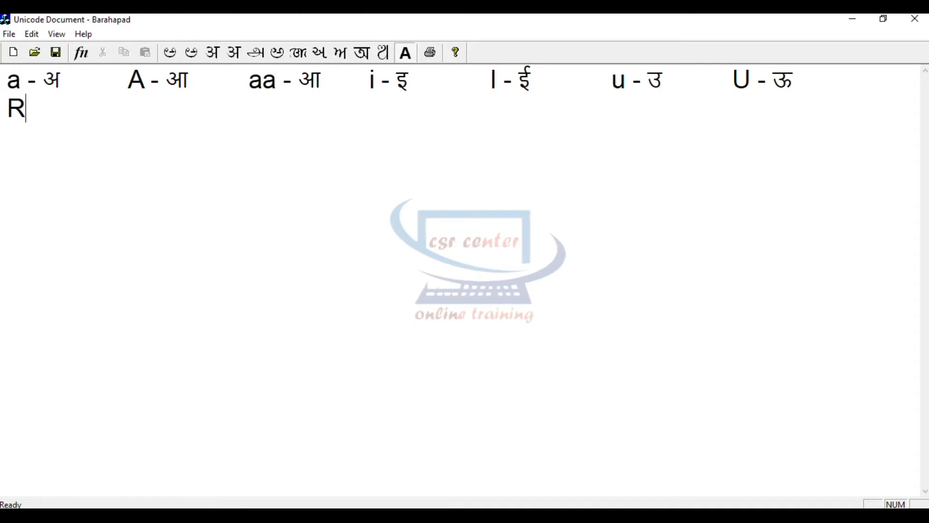
pyautogui.write('u -')
pyautogui.press('F12')
pyautogui.press('capslock')
pyautogui.press('capslock')
pyautogui.write('Ru')
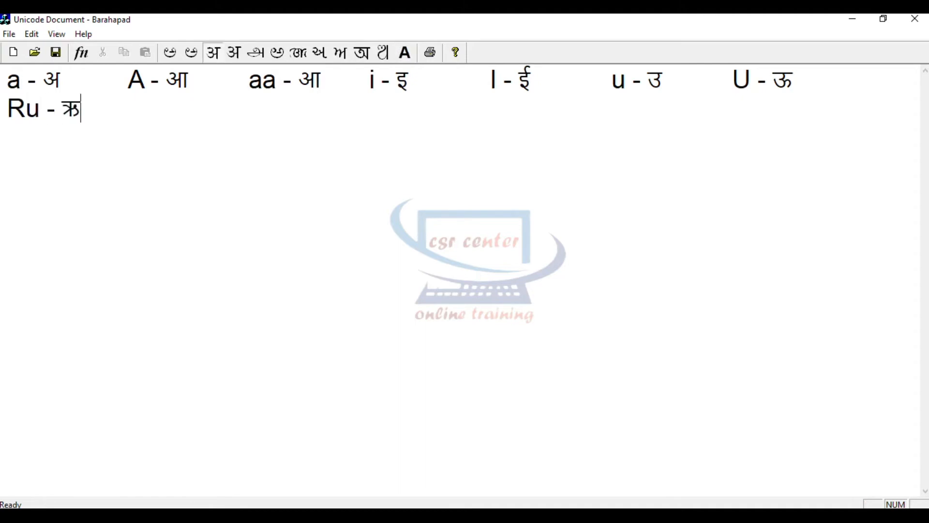
# - Add the entry "e - ए" in the second column of the second row
pyautogui.press('Tab')
pyautogui.press('F12')
pyautogui.write('e -')
pyautogui.press('F12')
pyautogui.write('e')
pyautogui.press('Tab')
# - Add the capital-key entry "E - ऎ" in the column after the e entry
pyautogui.press('F12')
pyautogui.press('capslock')
pyautogui.write('E -')
pyautogui.press('F12')
pyautogui.write('E')
pyautogui.press('F12')
pyautogui.press('Tab')
# - Add the entry "ai - ऐ" to the second row, with the vowel in Devanagari
pyautogui.press('capslock')
pyautogui.write('ai -')
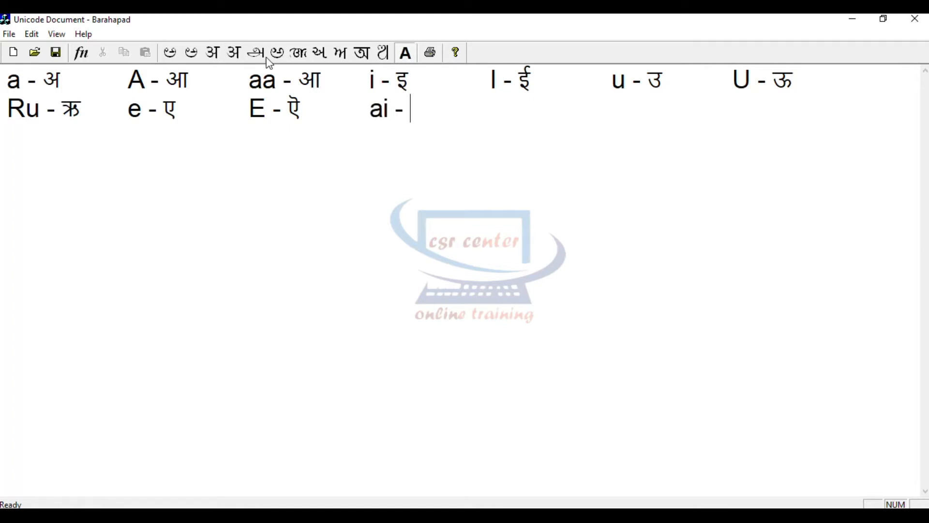
pyautogui.press('F12')
pyautogui.write('ai')
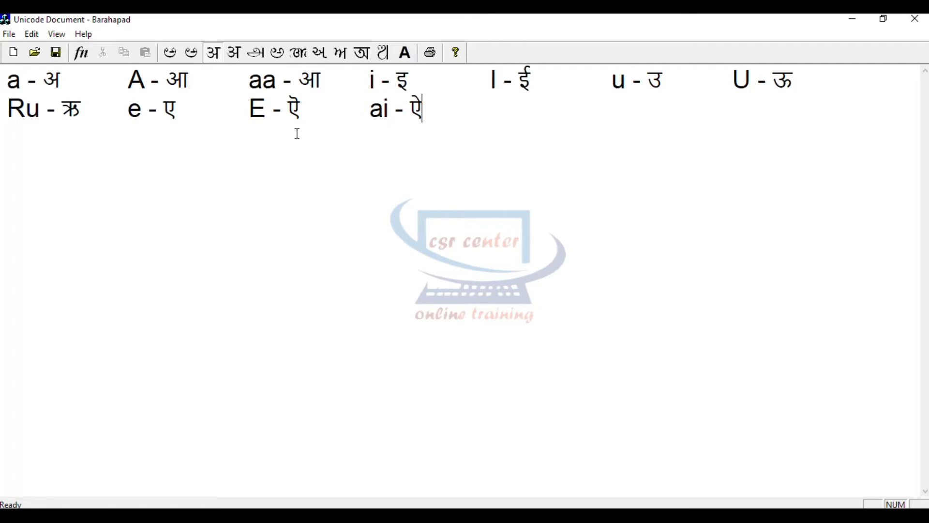
# - Add the entry "o - ओ" in the column after the ai entry
pyautogui.press('Tab')
pyautogui.press('F12')
pyautogui.write('o -')
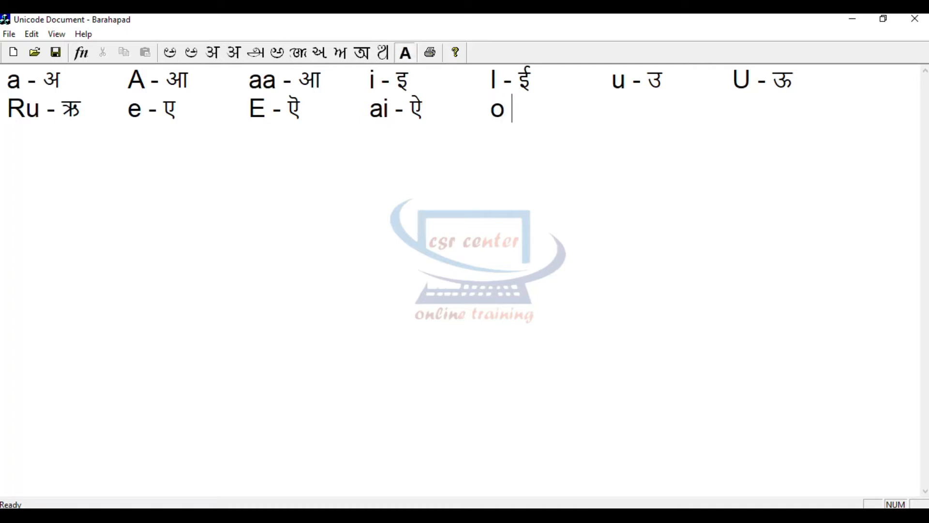
pyautogui.press('F12')
pyautogui.write('o')
pyautogui.press('Tab')
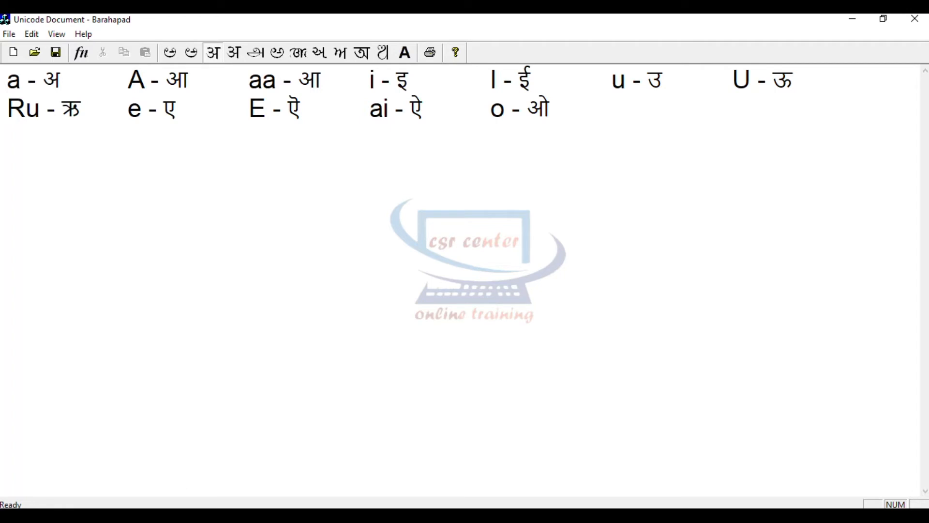
# - Complete the second row with the two equivalent entries "au - औ" and "ou - औ"
pyautogui.press('F12')
pyautogui.write('au -')
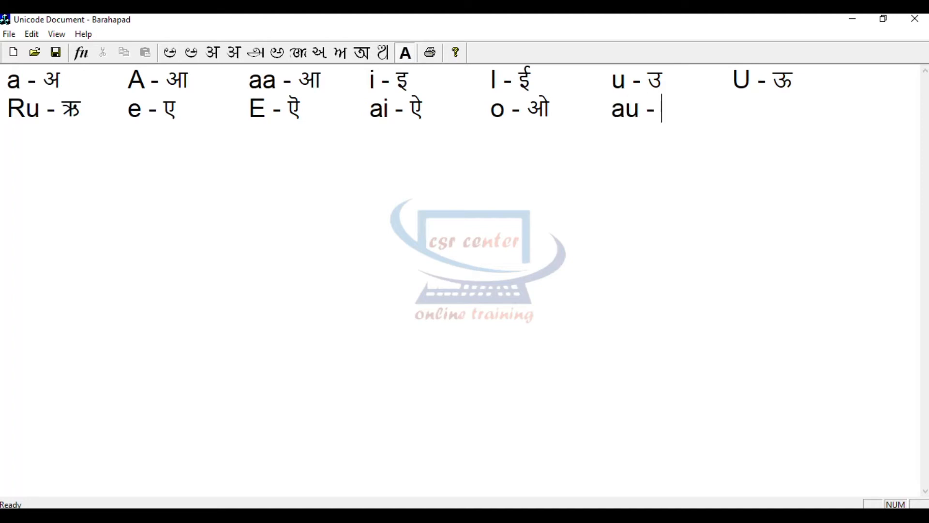
pyautogui.press('F12')
pyautogui.write('au')
pyautogui.press('F12')
pyautogui.write('ou -')
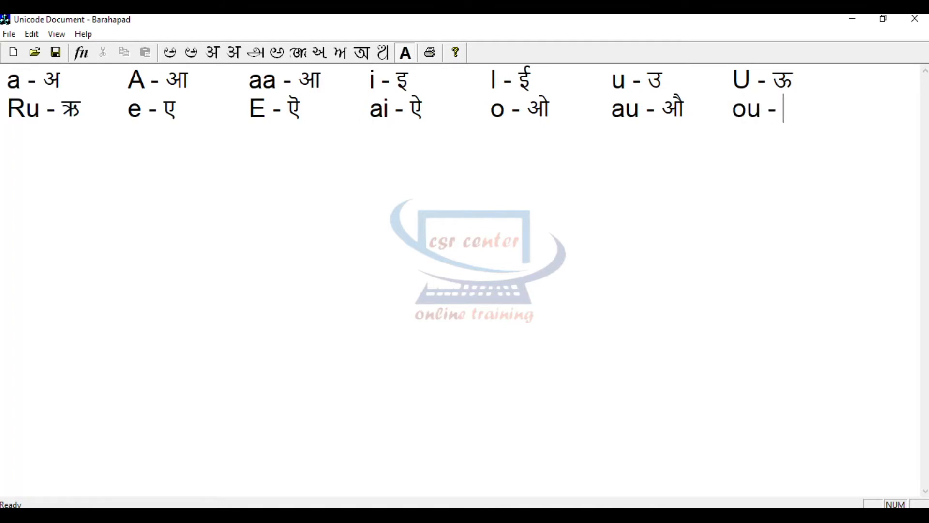
pyautogui.press('F12')
pyautogui.write('ou')
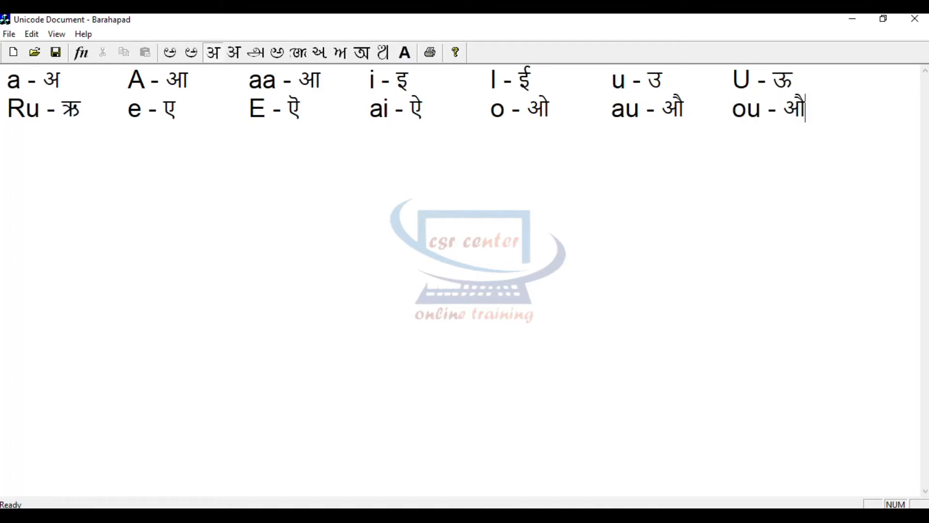
# - Start a third row with the anusvara entry "aM - अं", with the key in Latin and the letter in Devanagari
pyautogui.press('F12')
pyautogui.press('Return')
pyautogui.write('a')
pyautogui.press('capslock')
pyautogui.write('M -')
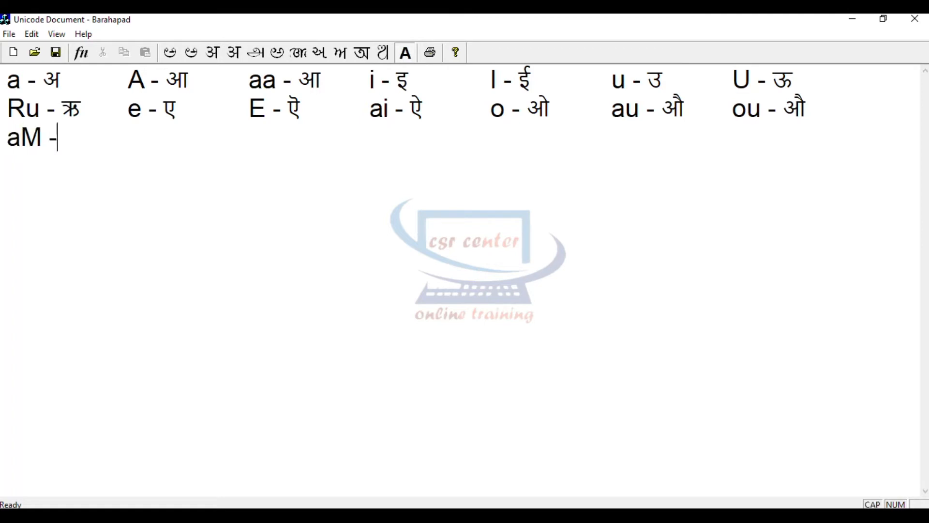
pyautogui.press('capslock')
pyautogui.press('F12')
pyautogui.write('a')
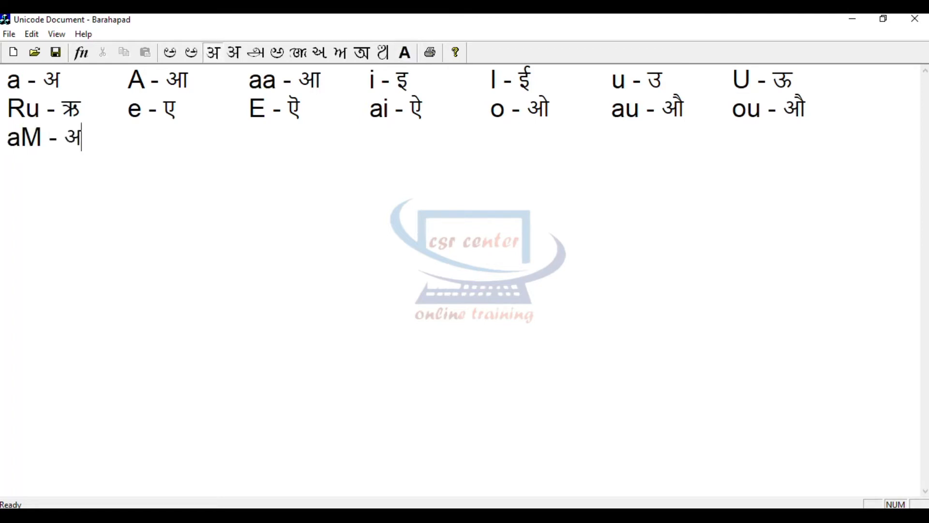
pyautogui.press('capslock')
pyautogui.write('M')
pyautogui.press('F12')
# - Add the visarga entry "aH - अः" in the second column of the third row
pyautogui.press('Tab')
pyautogui.press('capslock')
pyautogui.write('a')
pyautogui.press('capslock')
pyautogui.write('H -')
pyautogui.press('F12')
pyautogui.press('capslock')
pyautogui.write('a')
pyautogui.press('capslock')
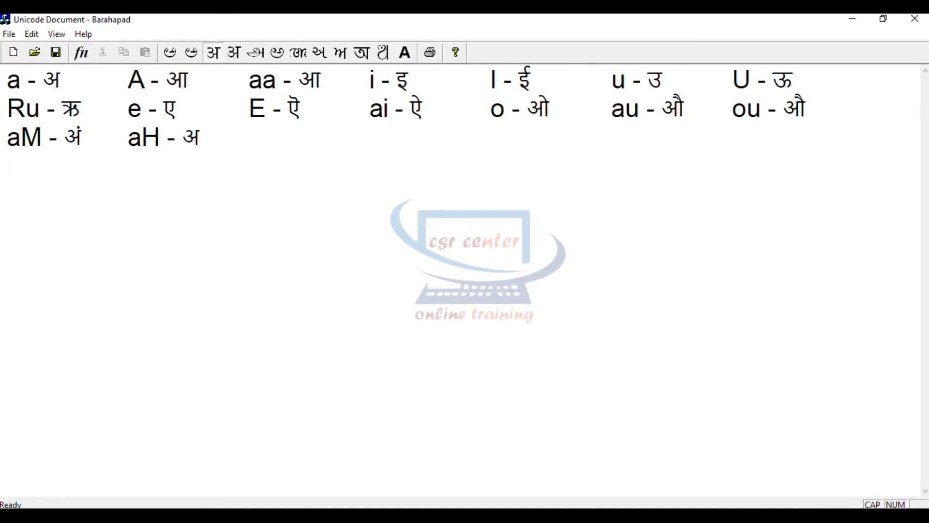
pyautogui.write('H')
# - Add the chandrabindu entry "a~M- अँ" in the third column of the third row
pyautogui.press('Tab')
pyautogui.press('F12')
pyautogui.press('capslock')
pyautogui.write('a~')
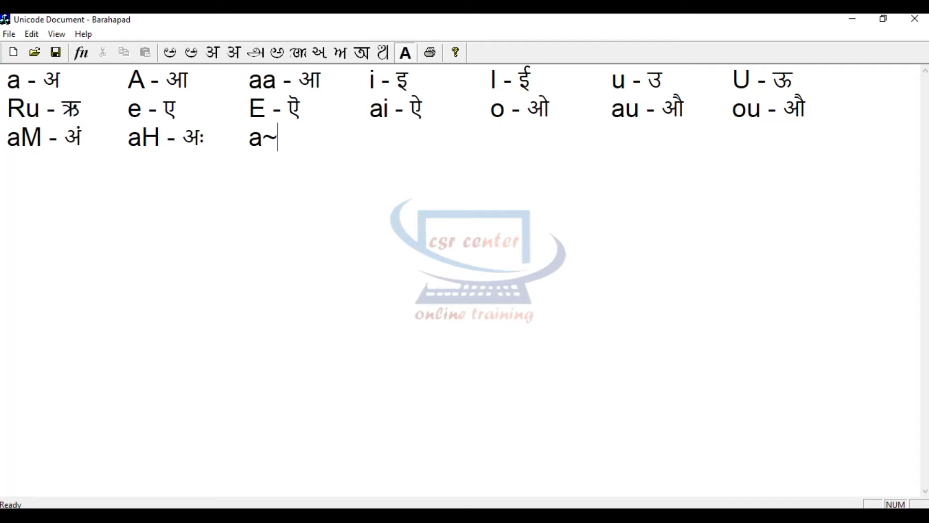
pyautogui.press('capslock')
pyautogui.write('M')
pyautogui.press('capslock')
pyautogui.write('-')
pyautogui.press('F12')
pyautogui.write('a~')
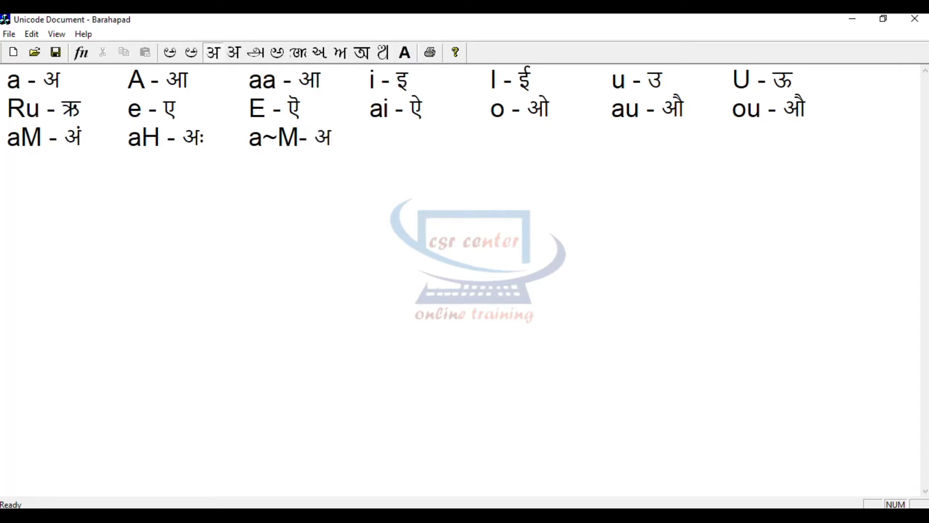
pyautogui.press('capslock')
pyautogui.write('M')
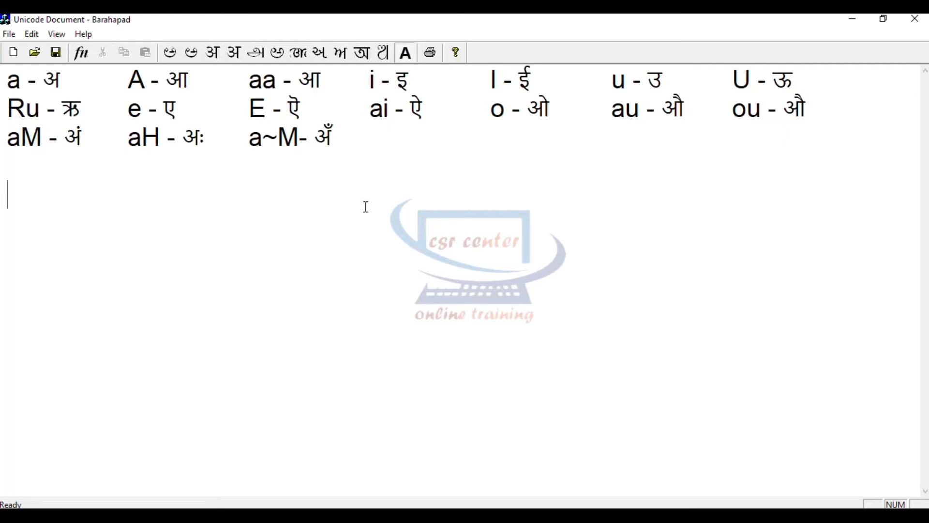
# - Start the consonant row below the vowels with the entry "ka - क"
pyautogui.write('ka -')
pyautogui.press('F11')
pyautogui.write('k')
pyautogui.press('F11')
pyautogui.press('Tab')
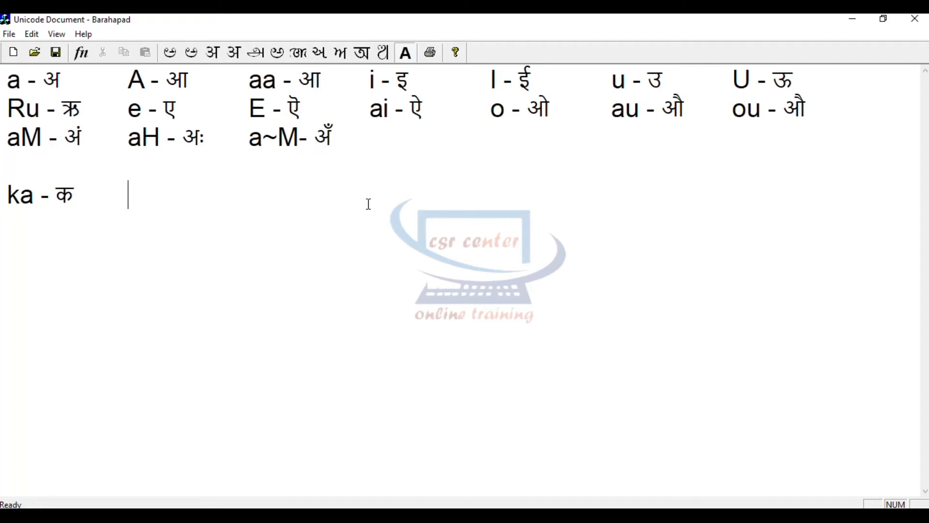
# - Add the entry "kha - ख" in the second column of the consonant row
pyautogui.write('kha -')
pyautogui.press('F11')
pyautogui.write('kh')
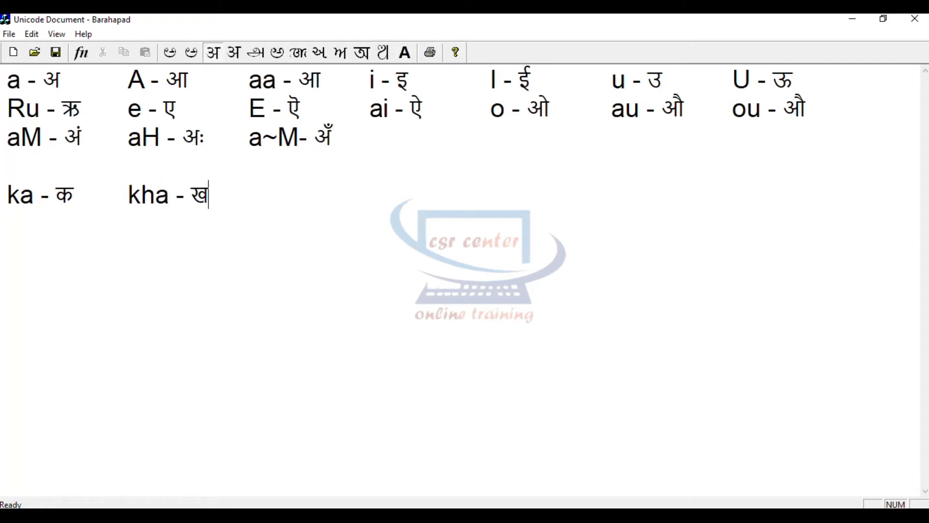
pyautogui.press('F11')
pyautogui.press('Tab')
# - Add the alternative entry "Ka - ख", with a capital K in the Latin key, to the consonant row
pyautogui.press('capslock')
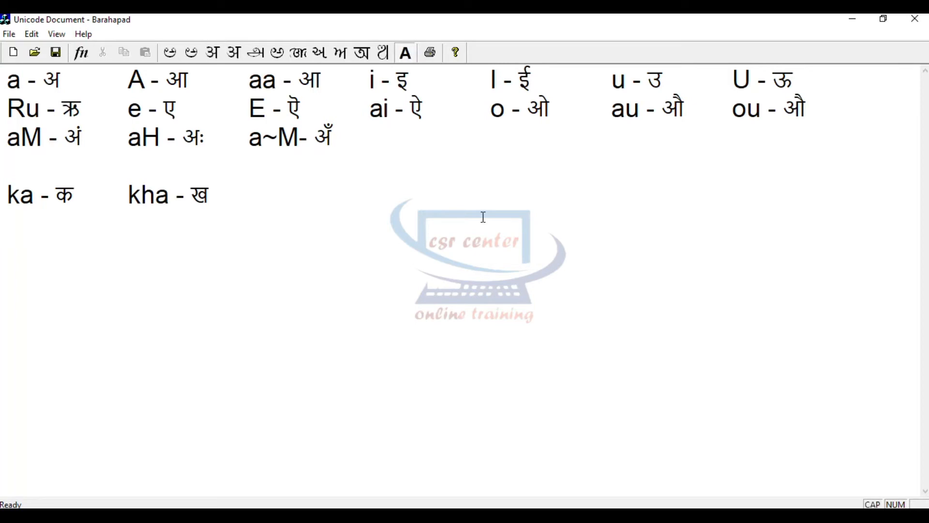
pyautogui.write('K')
pyautogui.press('capslock')
pyautogui.write('a ')
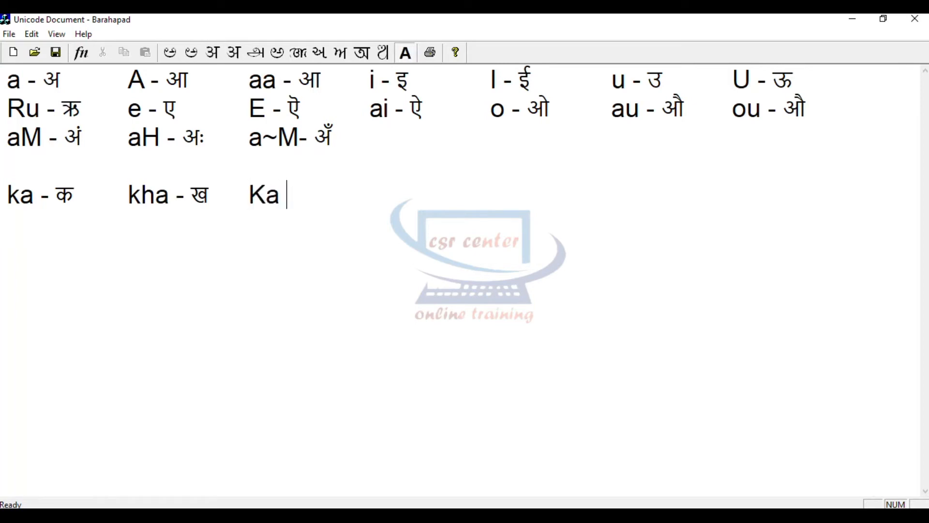
pyautogui.write('-')
pyautogui.press('F11')
pyautogui.press('capslock')
pyautogui.write('K')
pyautogui.press('capslock')
# - Add the entry "ga - ग" in the fourth column of the consonant row
pyautogui.press('Tab')
pyautogui.press('F11')
pyautogui.write('ga -')
pyautogui.press('F11')
pyautogui.write('ga')
pyautogui.press('Tab')
# - Add the entry "Ga - घ", with a capital G in the Latin key, after the ga entry
pyautogui.press('F11')
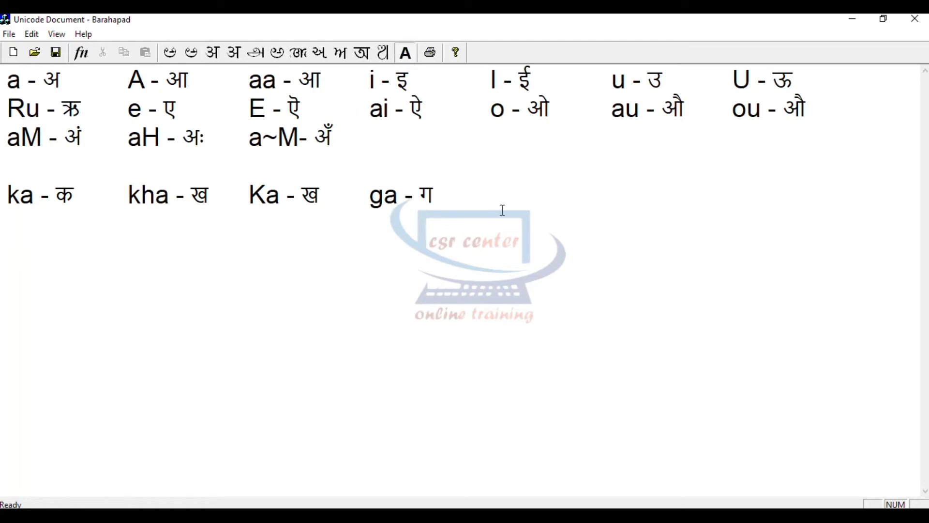
pyautogui.press('capslock')
pyautogui.write('G')
pyautogui.press('capslock')
pyautogui.write('a')
pyautogui.press('F11')
pyautogui.write('-')
pyautogui.press('capslock')
pyautogui.write('G')
pyautogui.press('capslock')
pyautogui.write('a')
# - Add the alternative entry "gha - घ" and move on to the next column in Latin script
pyautogui.press('Tab')
pyautogui.press('F11')
pyautogui.write('gha -')
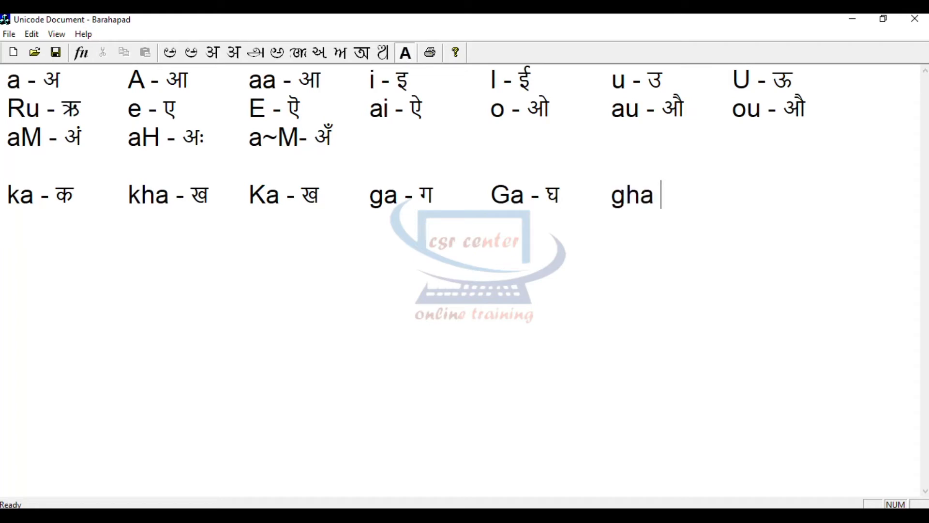
pyautogui.press('F11')
pyautogui.write('gh')
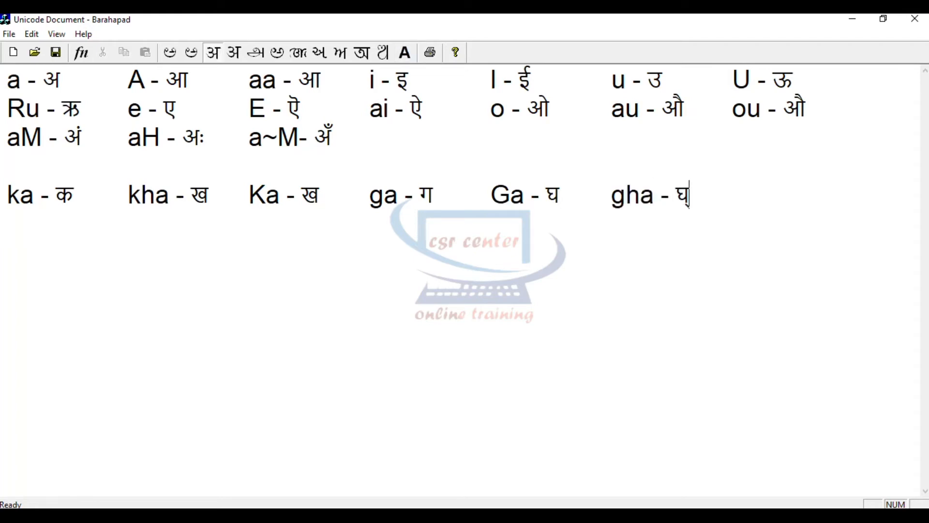
pyautogui.write('a')
pyautogui.press('Tab')
pyautogui.press('F11')
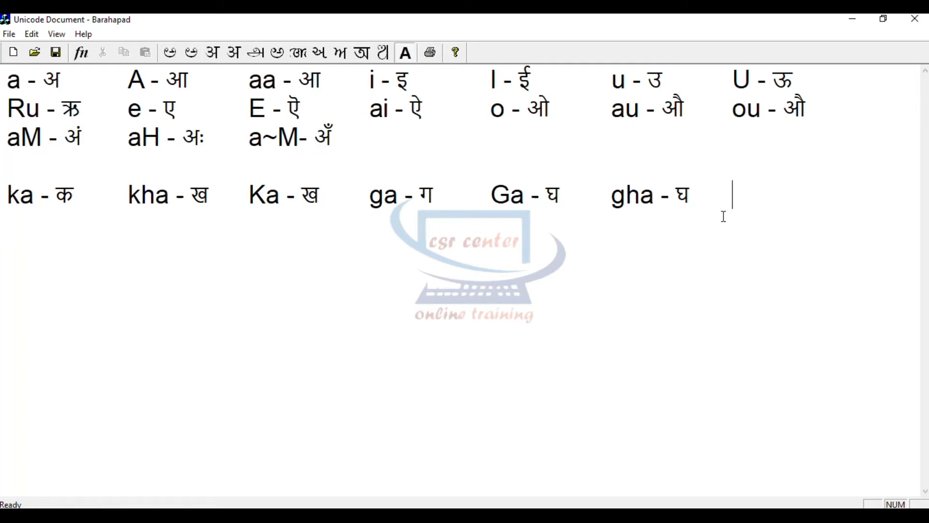
# - Add the entry "~ga - ङ" in the last column of the ka consonant row
pyautogui.write('~ga')
pyautogui.press('F11')
pyautogui.write('- ~g')
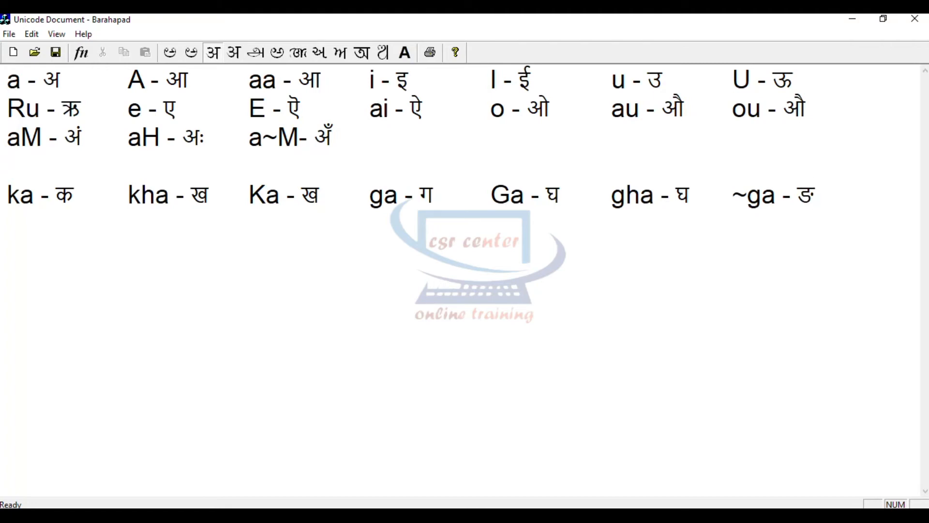
# - Start a second consonant row below the ka row with the entry "ca - च"
pyautogui.press('F12')
pyautogui.write('ca -')
pyautogui.press('F12')
pyautogui.write('c')
# - Add the alternative entry "cha - च" in the second column of the ca row
pyautogui.press('Tab')
pyautogui.press('F12')
pyautogui.write('ch')
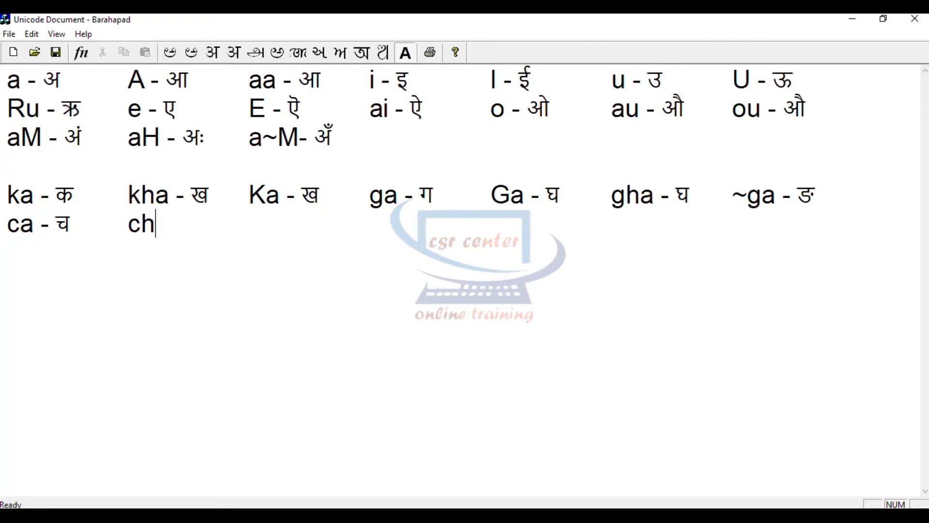
pyautogui.write('a -')
pyautogui.press('F12')
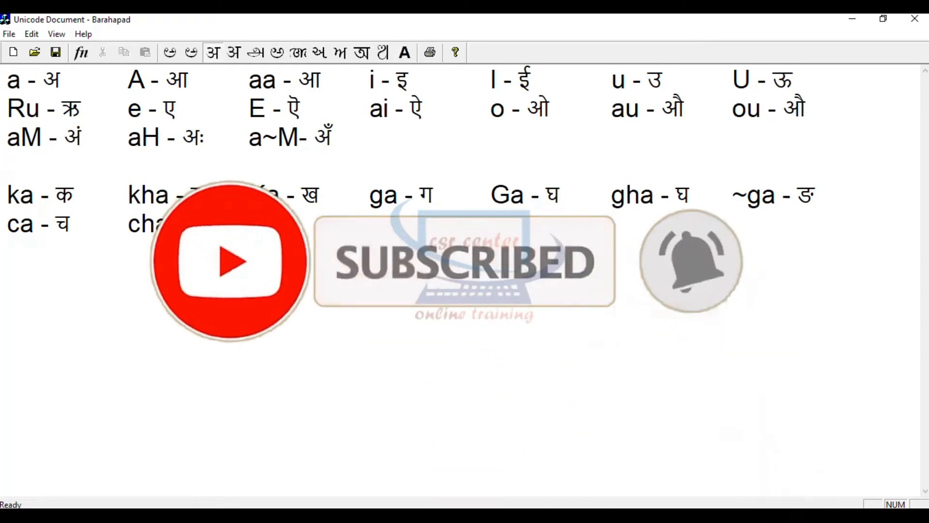
# - Add the entry "Ca - छ", with a capital C in the Latin key, in the third column of the ca row
pyautogui.press('F12')
pyautogui.press('capslock')
pyautogui.write('C')
pyautogui.press('capslock')
pyautogui.write('a -')
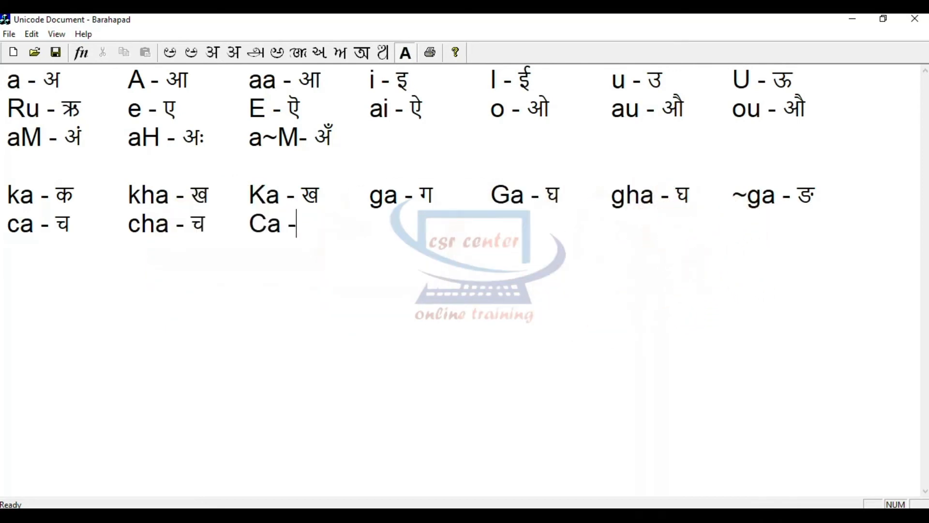
pyautogui.press('F12')
pyautogui.press('capslock')
pyautogui.write('C')
pyautogui.press('capslock')
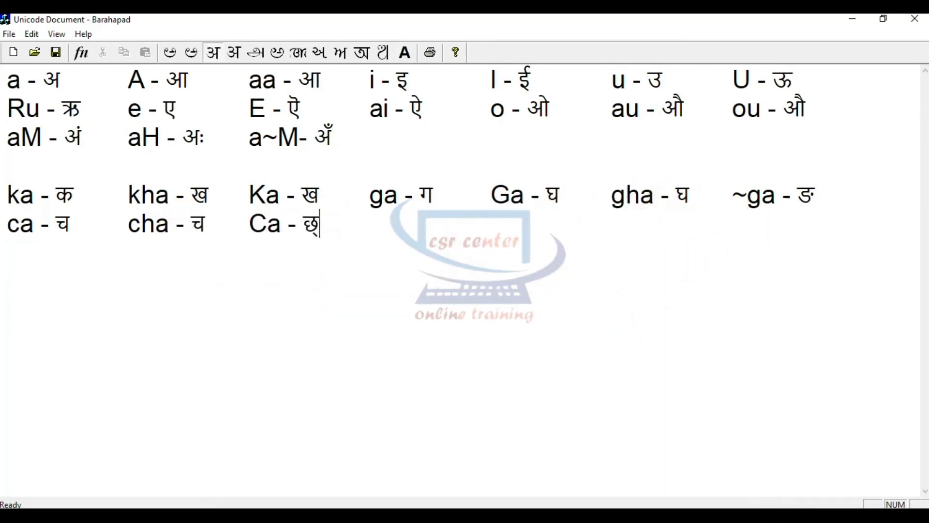
# - Add the alternative entry "Cha - छ", with a capital C in the Latin key, right after the Ca entry
pyautogui.press('F12')
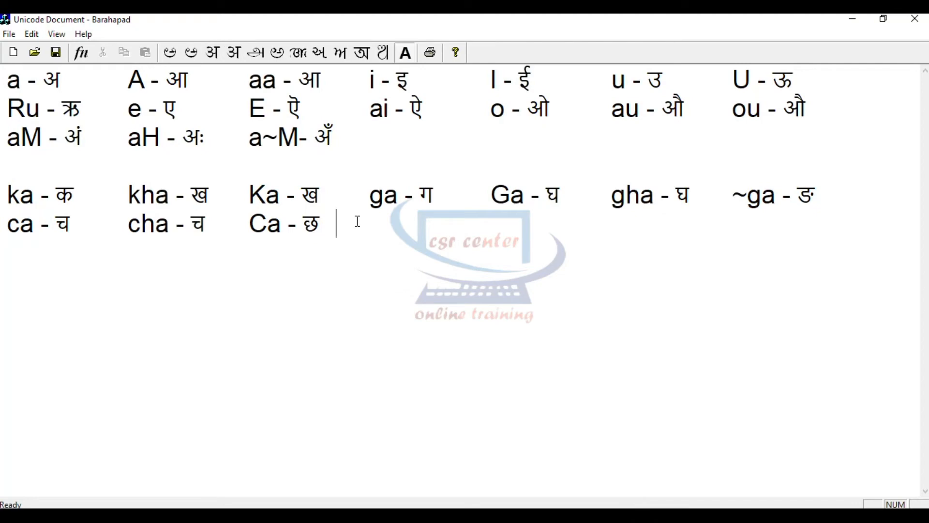
pyautogui.press('capslock')
pyautogui.write('C')
pyautogui.press('capslock')
pyautogui.write('ha -')
pyautogui.press('F12')
pyautogui.press('capslock')
pyautogui.write('C')
pyautogui.press('capslock')
pyautogui.write('h')
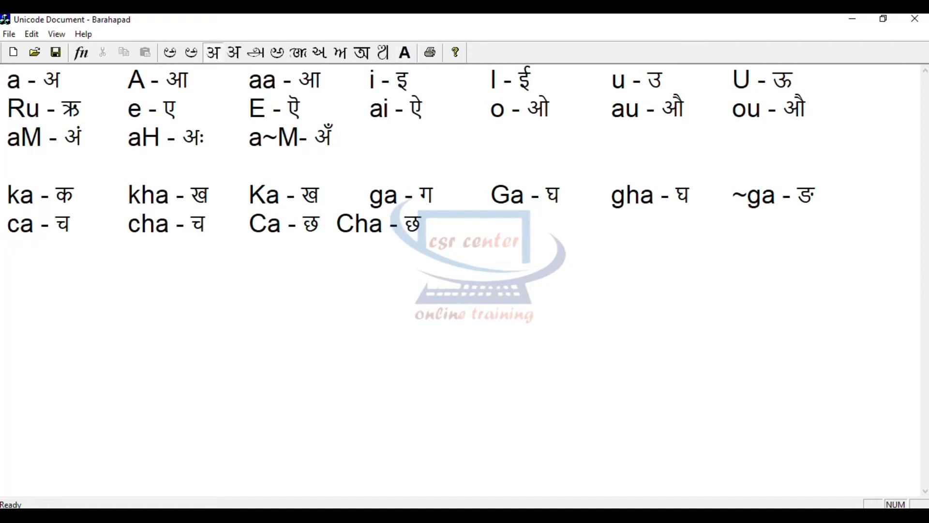
# - Add the entry "ja - ज" in the ca row, aligned under the Ga entry
pyautogui.press('F12')
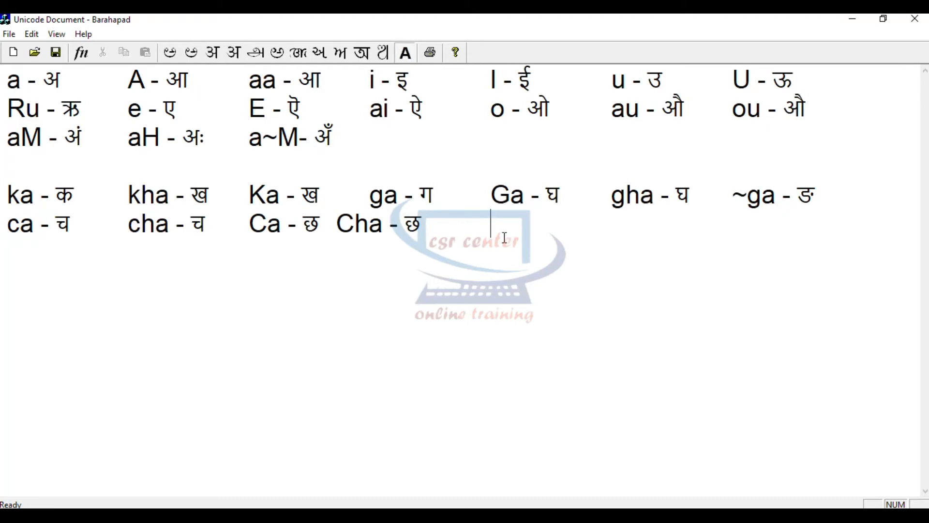
pyautogui.write('ja -')
pyautogui.press('F12')
pyautogui.write('ja')
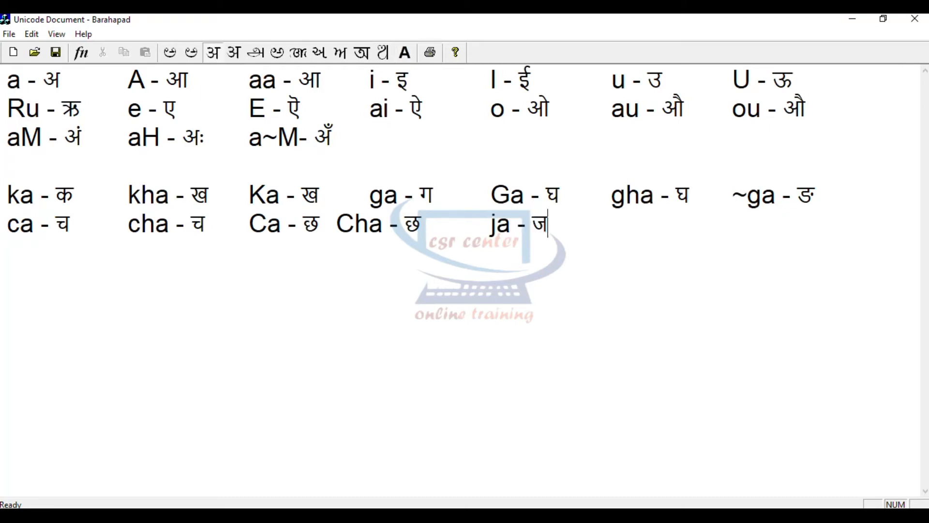
# - Add the entry "Ja - झ", with a capital J in the Latin key, in the column after the ja entry
pyautogui.press('Tab')
pyautogui.press('F12')
pyautogui.press('capslock')
pyautogui.write('J')
pyautogui.press('capslock')
pyautogui.write('a -')
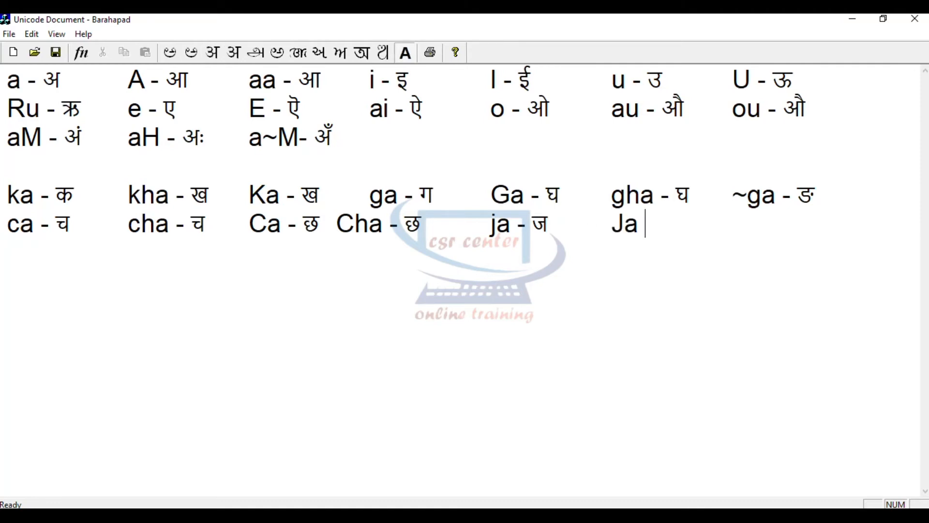
pyautogui.press('F12')
pyautogui.press('capslock')
pyautogui.write('J')
pyautogui.press('capslock')
pyautogui.write('a')
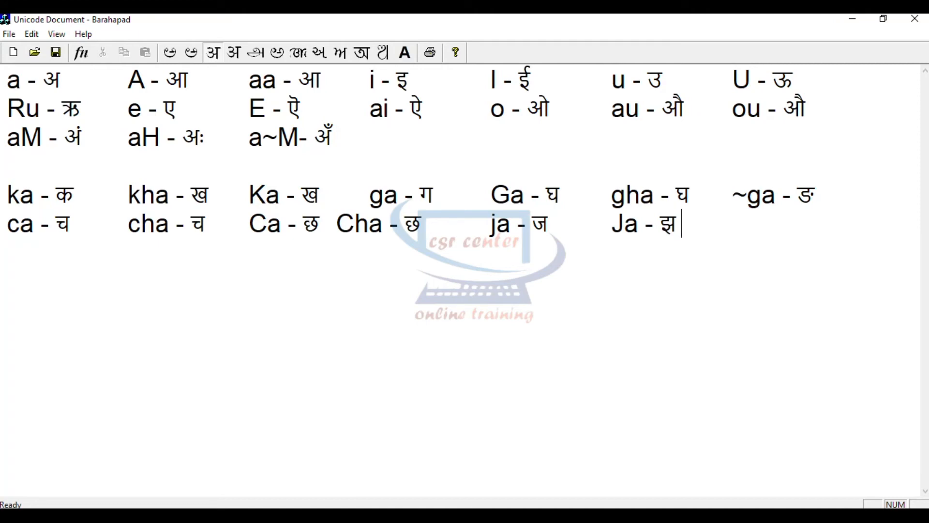
# - Add the alternative entry "jha - झ" right after the Ja entry
pyautogui.press('F12')
pyautogui.write('jha')
pyautogui.write(' -')
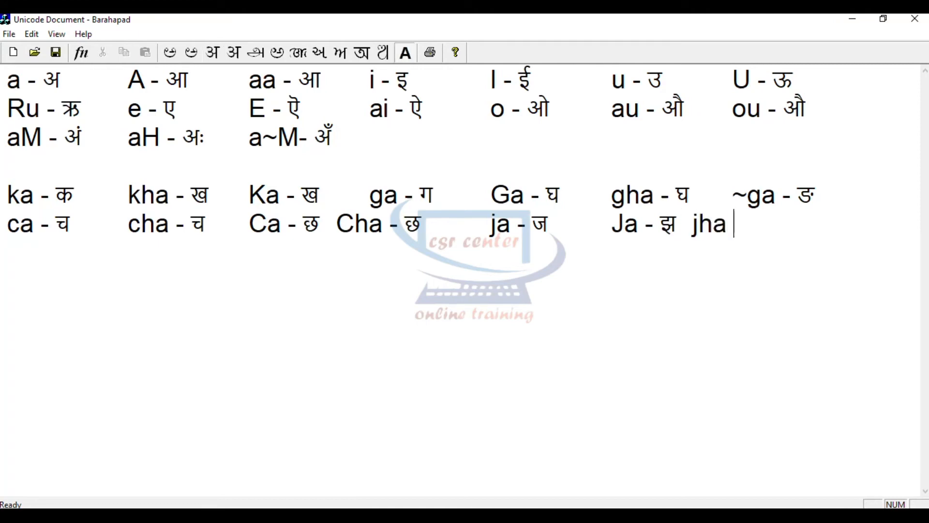
pyautogui.press('F12')
pyautogui.write('jha')
# - Add the entry "~ja - ञ" at the end of the ca row
pyautogui.press('F12')
pyautogui.write('~ja')
pyautogui.press('F12')
pyautogui.write('- ~ja')
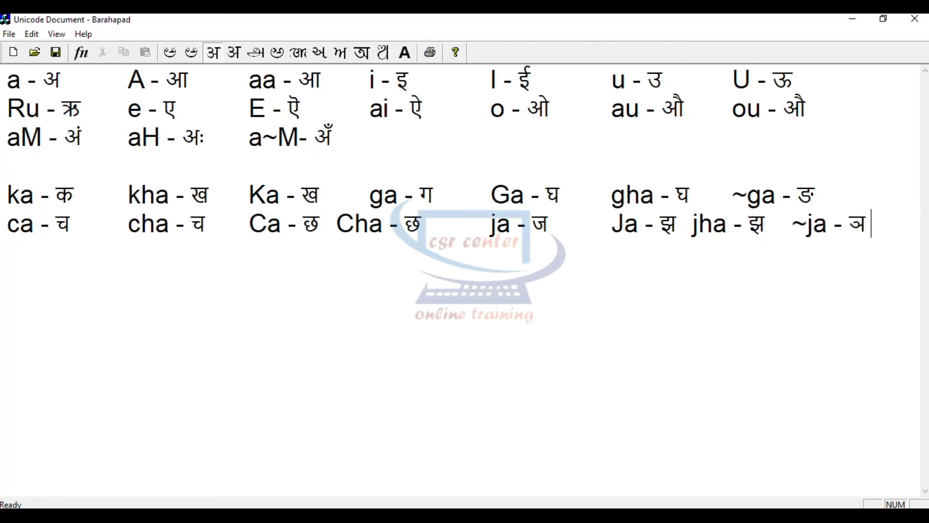
# - Start a third consonant row with the entry "Ta - ट", with a capital T in the Latin key
pyautogui.press('Return')
pyautogui.press('F12')
pyautogui.press('capslock')
pyautogui.write('T')
pyautogui.press('capslock')
pyautogui.write('a ')
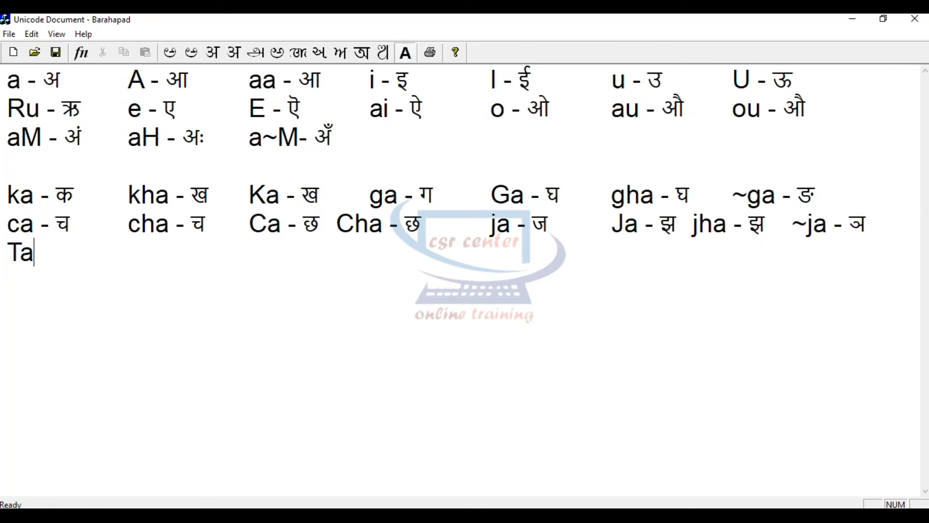
pyautogui.write('-')
pyautogui.press('F12')
pyautogui.press('capslock')
pyautogui.write('T')
pyautogui.press('capslock')
# - Add the entry "Tha - ठ", with a capital T in the Latin key, in the second column of the Ta row
pyautogui.press('Tab')
pyautogui.press('F12')
pyautogui.press('capslock')
pyautogui.write('T')
pyautogui.press('capslock')
pyautogui.write('ha -')
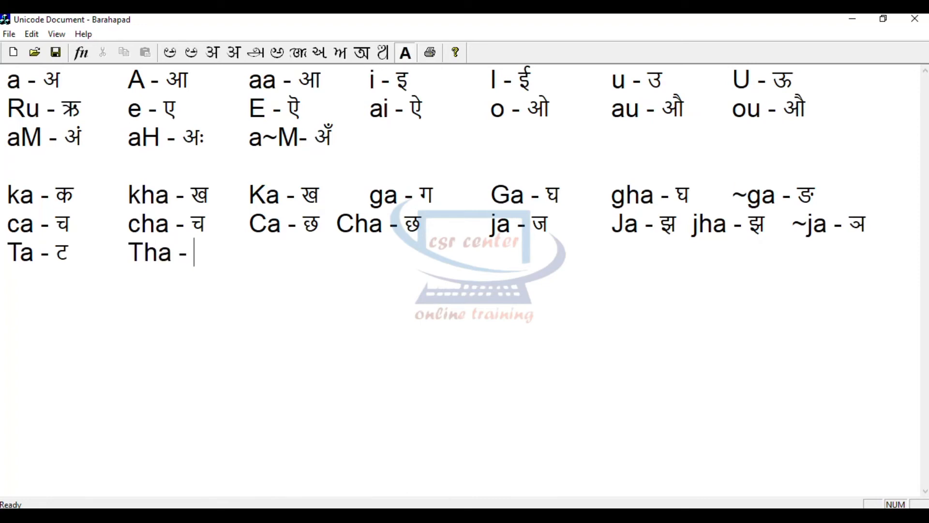
pyautogui.press('F12')
pyautogui.press('capslock')
pyautogui.write('T')
pyautogui.press('capslock')
pyautogui.write('ha - ठ')
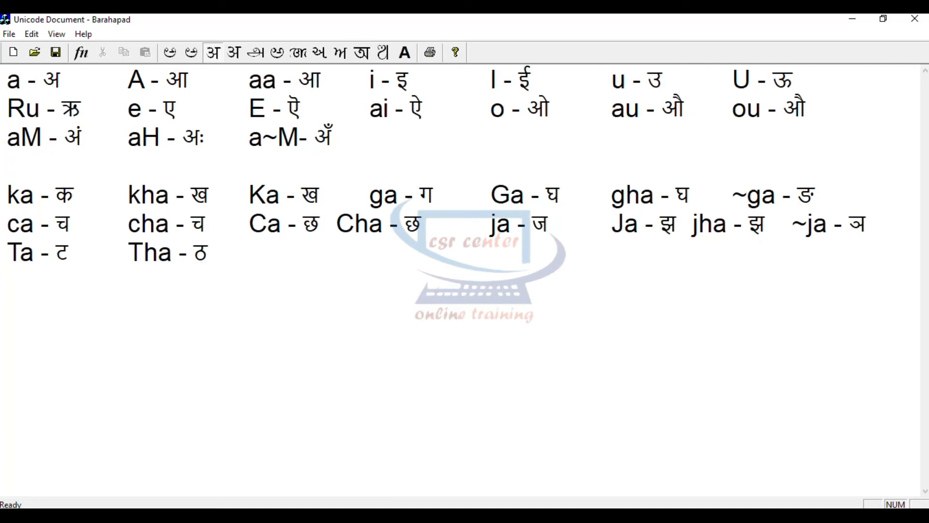
# - Add the entry "Da - ड", with a capital D in the Latin key, in the third column of the Ta row
pyautogui.press('Tab')
pyautogui.press('F12')
pyautogui.press('capslock')
pyautogui.write('D')
pyautogui.press('capslock')
pyautogui.write('a -')
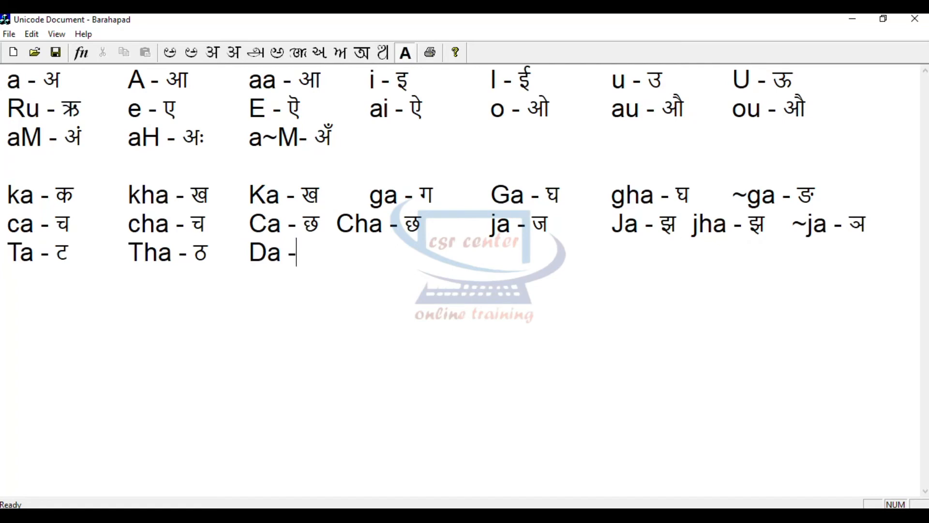
pyautogui.press('F12')
pyautogui.press('capslock')
pyautogui.write('D')
pyautogui.press('capslock')
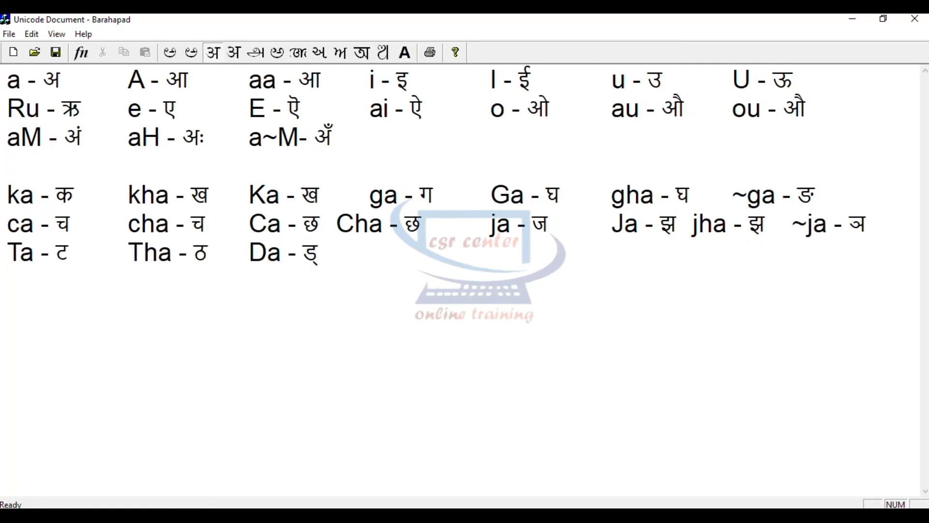
# - Add the entry "Dha - ढ", with a capital D in the Latin key, in the fourth column of the Ta row
pyautogui.press('Tab')
pyautogui.press('F12')
pyautogui.press('capslock')
pyautogui.write('D')
pyautogui.press('capslock')
pyautogui.write('h')
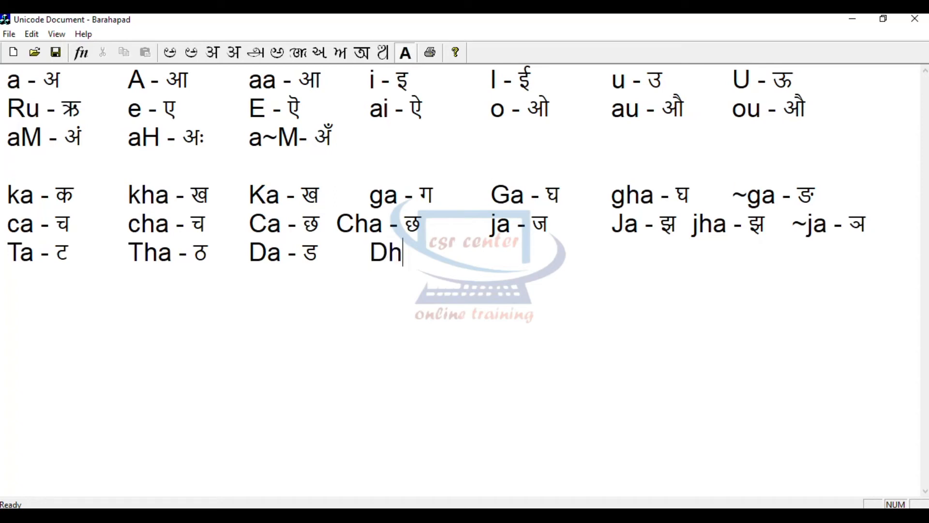
pyautogui.write('a -')
pyautogui.press('F12')
pyautogui.press('capslock')
pyautogui.write('D')
pyautogui.press('capslock')
pyautogui.write('h')
# - Add the entry "Na - ण", with a capital N in the Latin key, in the fifth column of the Ta row
pyautogui.press('Tab')
pyautogui.press('F12')
pyautogui.press('capslock')
pyautogui.write('N')
pyautogui.press('capslock')
pyautogui.write('a -')
pyautogui.press('F12')
pyautogui.press('capslock')
pyautogui.write('N')
pyautogui.press('capslock')
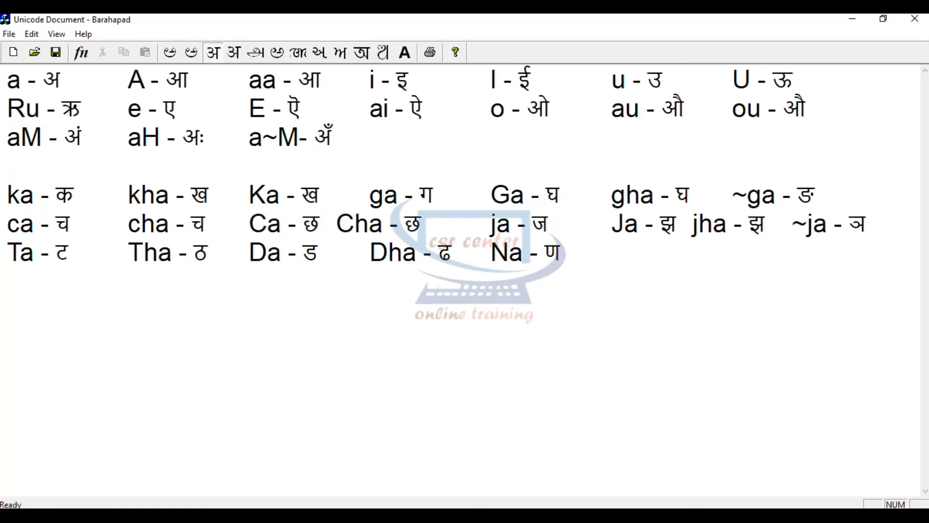
# - Start a fourth consonant row with the entry "ta - त", using a lowercase t in the Latin key
pyautogui.press('Return')
pyautogui.press('F12')
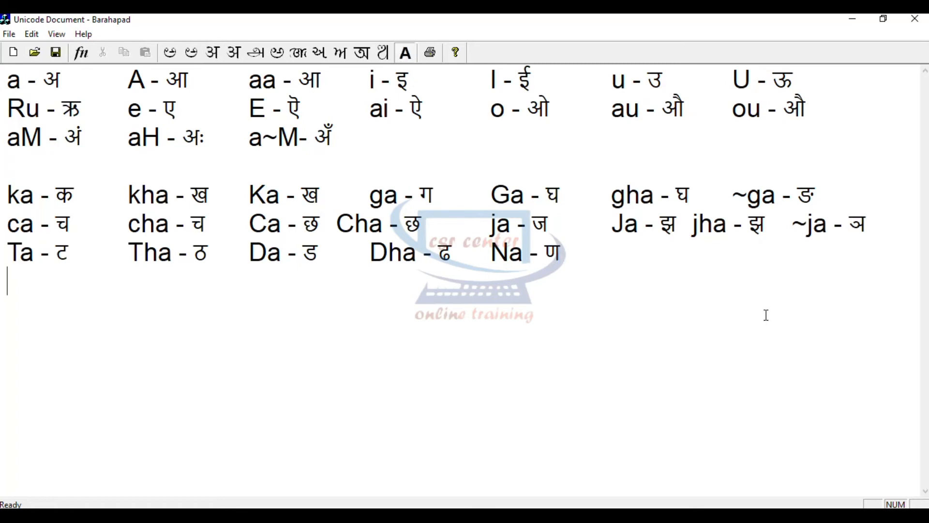
pyautogui.write('ta -')
pyautogui.press('F12')
pyautogui.write('t')
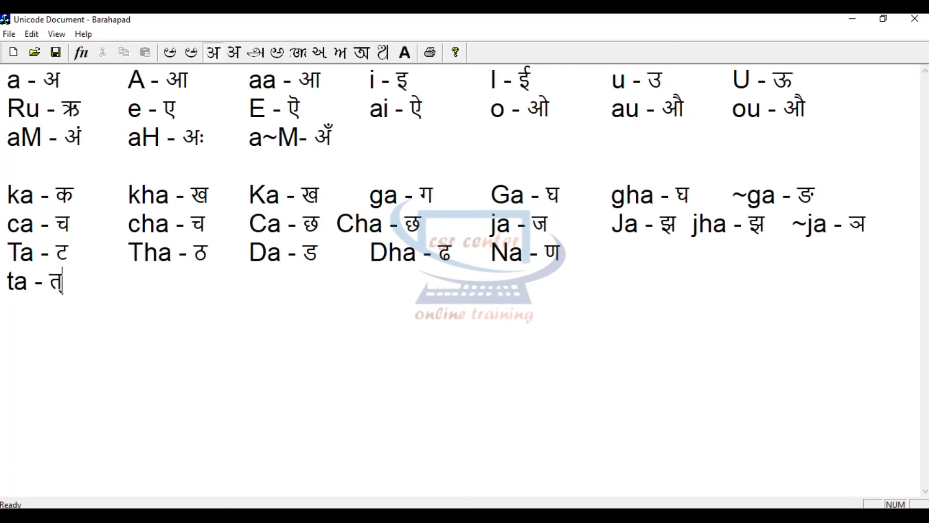
# - Add the lowercase entry "tha - थ" in the second column of the ta row
pyautogui.press('Tab')
pyautogui.press('F12')
pyautogui.write('th')
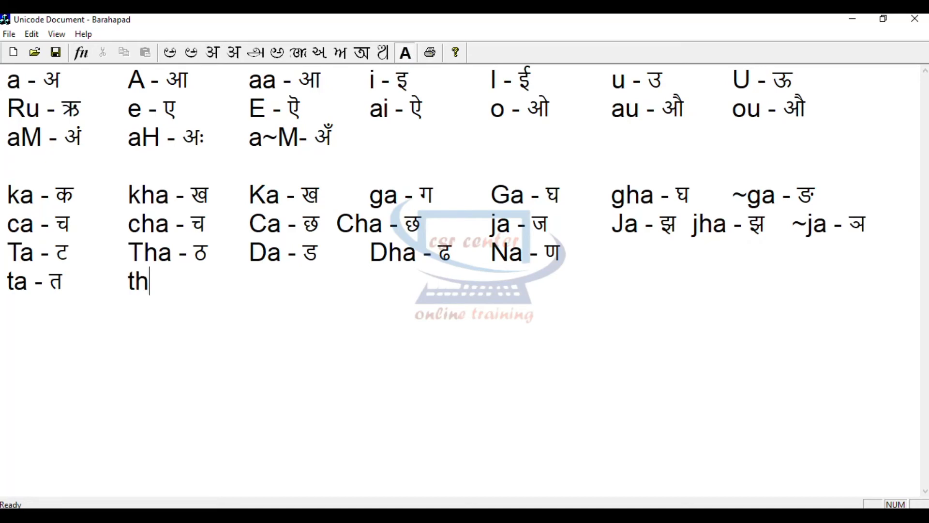
pyautogui.write('a -')
pyautogui.press('F12')
pyautogui.write('tha - थ')
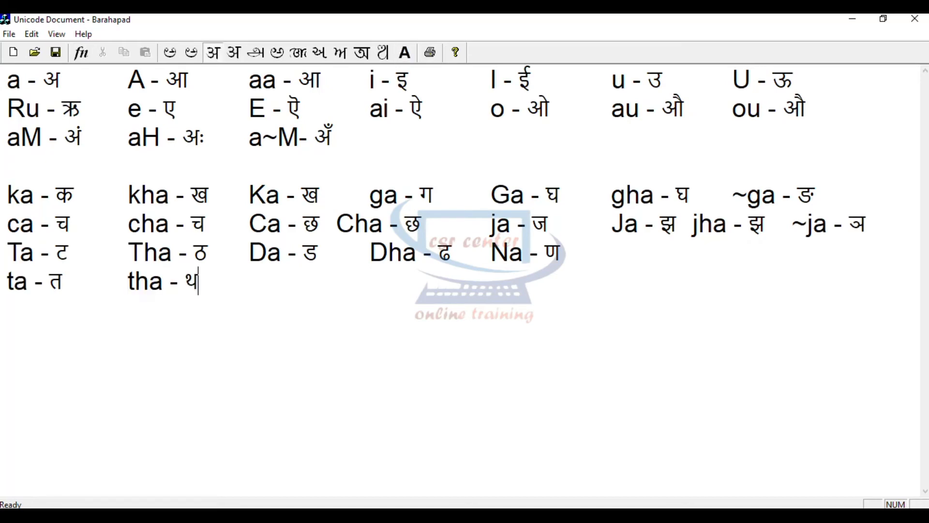
# - Add the lowercase entry "da - द" in the third column of the ta row
pyautogui.press('Tab')
pyautogui.press('F12')
pyautogui.write('da -')
pyautogui.press('F12')
pyautogui.write('d')
# - Add the lowercase entry "dha - ध" in the fourth column of the ta row
pyautogui.press('Tab')
pyautogui.press('F12')
pyautogui.write('dha -')
pyautogui.press('F12')
pyautogui.write('dha')
# - Add the lowercase entry "na - न" in the fifth column of the ta row
pyautogui.press('Tab')
pyautogui.press('F12')
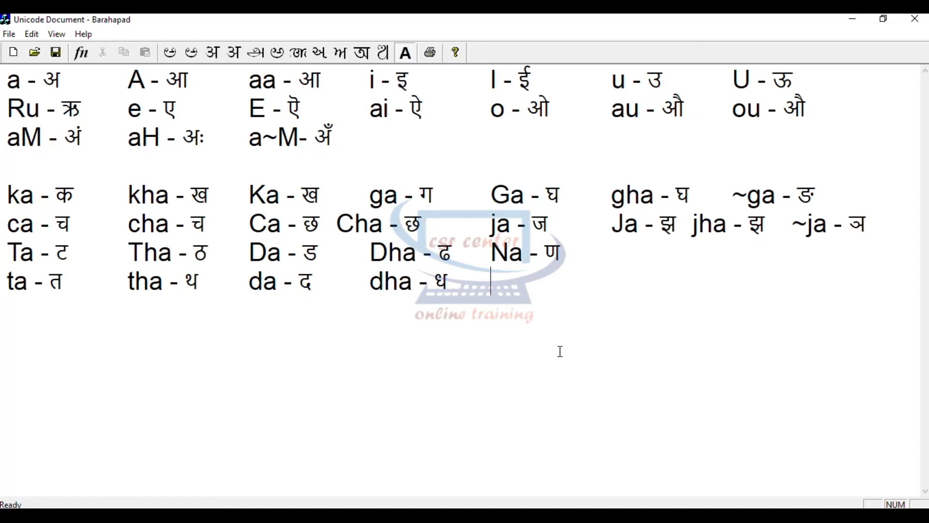
pyautogui.write('na')
pyautogui.write(' -')
pyautogui.press('F12')
pyautogui.write('na')
# - Start a fifth consonant row below the ta row with the entry "pa - प"
pyautogui.press('Return')
pyautogui.press('F12')
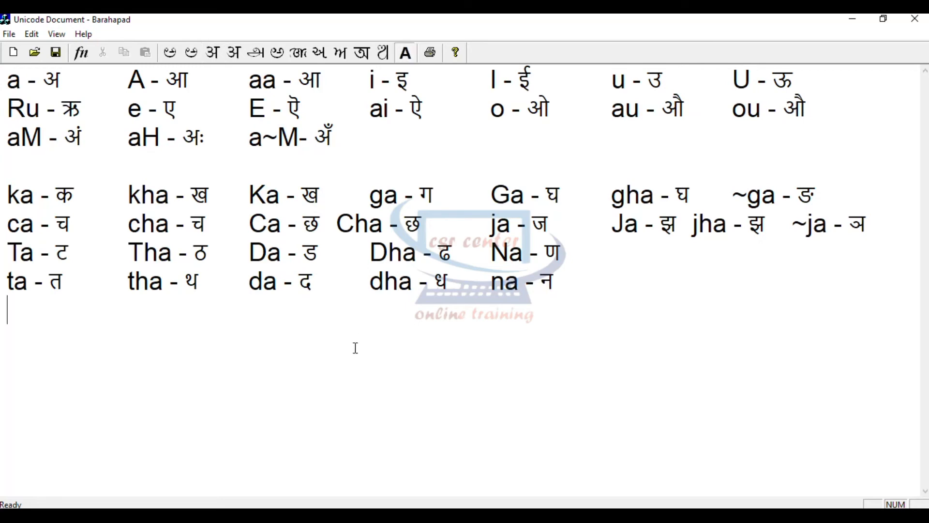
pyautogui.write('pa -')
pyautogui.click(213, 53)
pyautogui.write('pa')
# - Add the entry "Pa - फ", with a capital P in the Latin key, in the second column of the pa row
pyautogui.press('Tab')
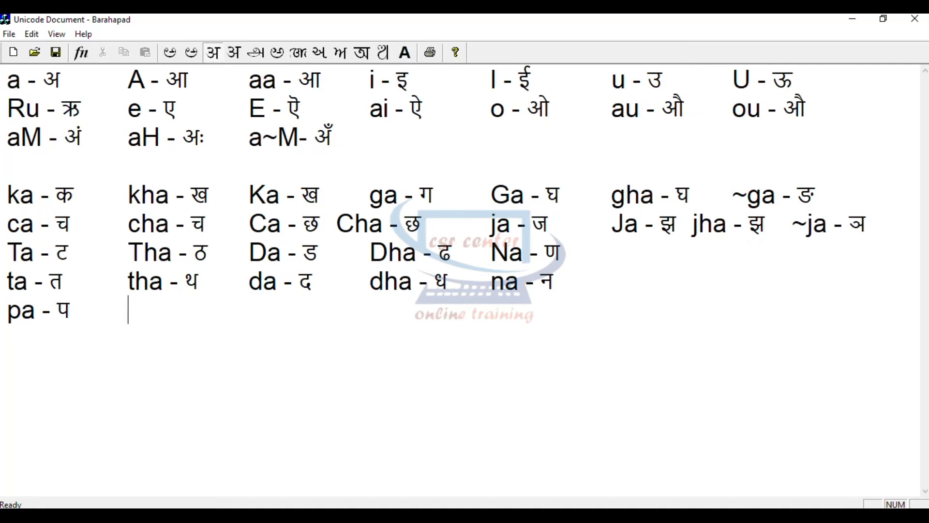
pyautogui.press('F12')
pyautogui.write('Pa -')
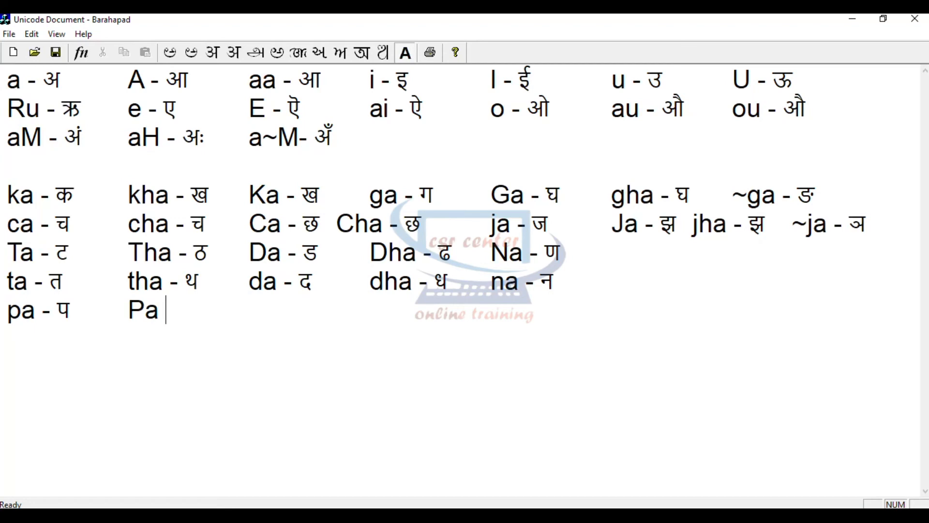
pyautogui.press('F12')
pyautogui.press('capslock')
pyautogui.write('Pa')
pyautogui.press('capslock')
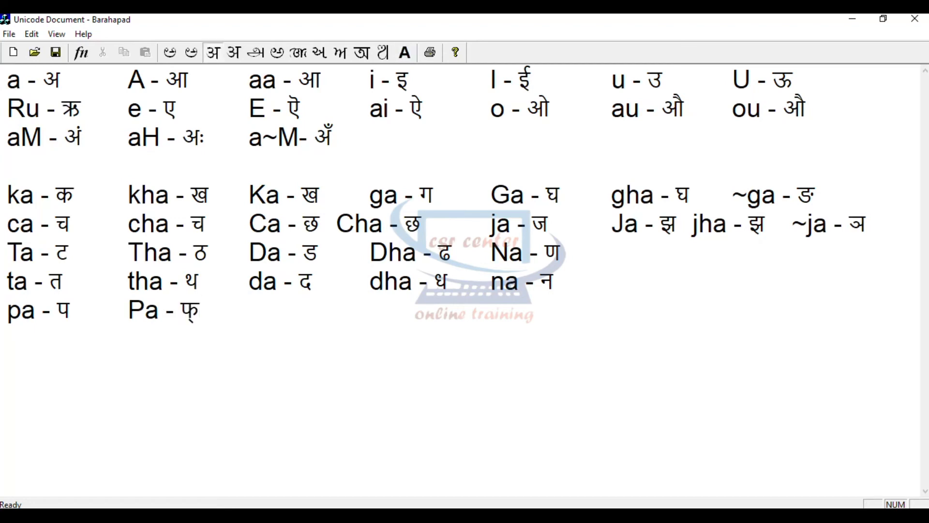
# - Add the alternative entry "pha - फ" right after the Pa entry
pyautogui.press('F12')
pyautogui.write('ph')
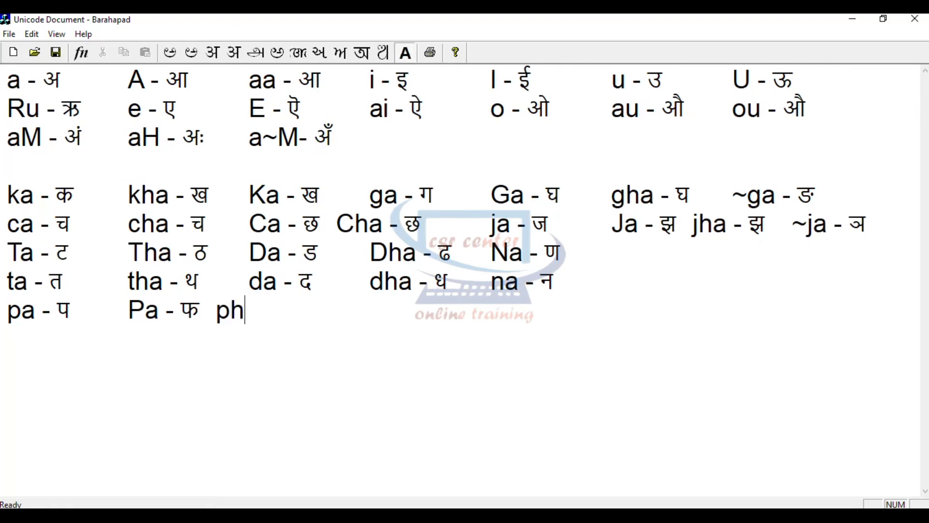
pyautogui.write('a -')
pyautogui.press('F12')
pyautogui.write('pha - फ')
# - Add the entry "ba - ब" after the pha entry and move on to the next column in Latin script
pyautogui.press('F12')
pyautogui.write('ba -')
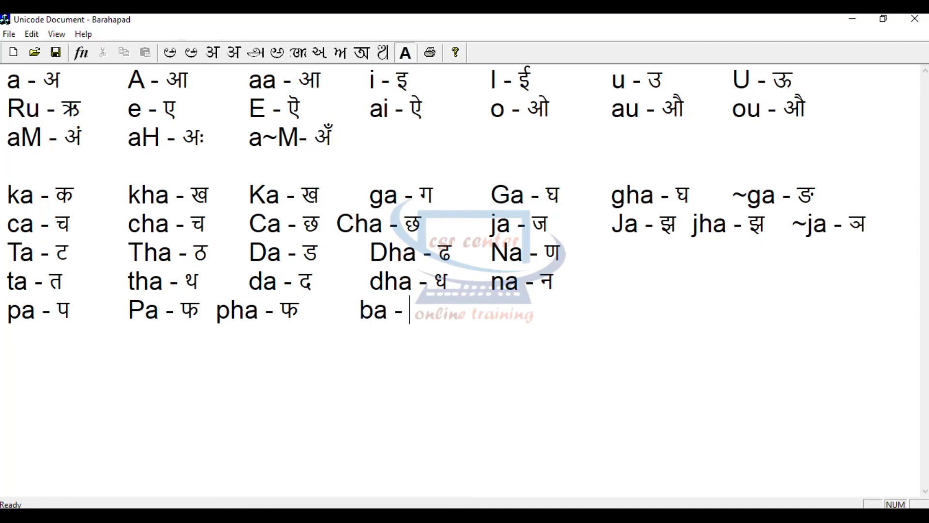
pyautogui.press('F12')
pyautogui.write('ba')
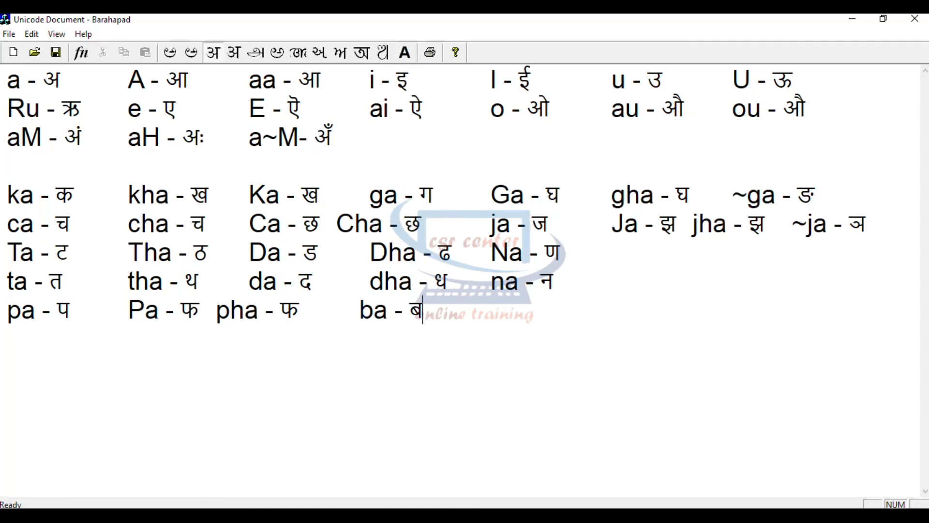
pyautogui.press('F12')
pyautogui.press('Tab')
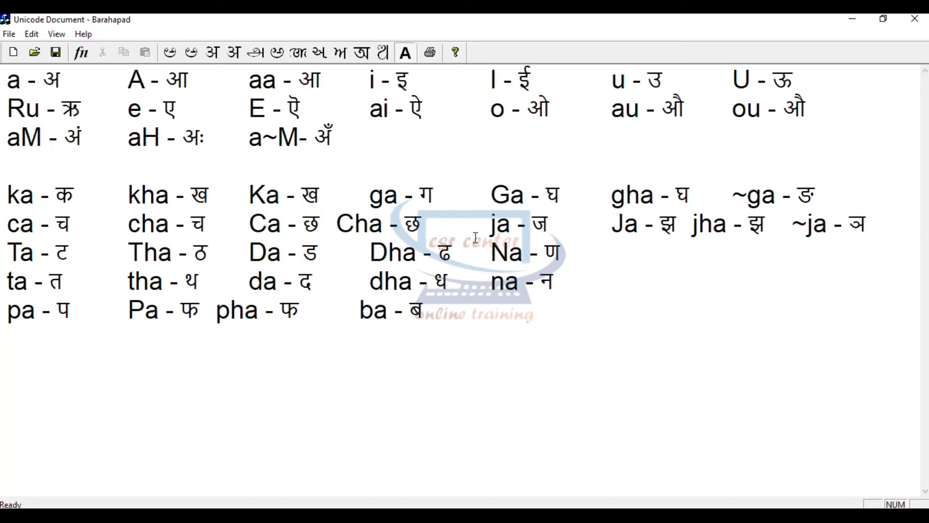
# - Add the entry "Ba - भ", with a capital B in the Latin key, in the column after ba
pyautogui.write('Ba -')
pyautogui.press('F12')
pyautogui.write('B')
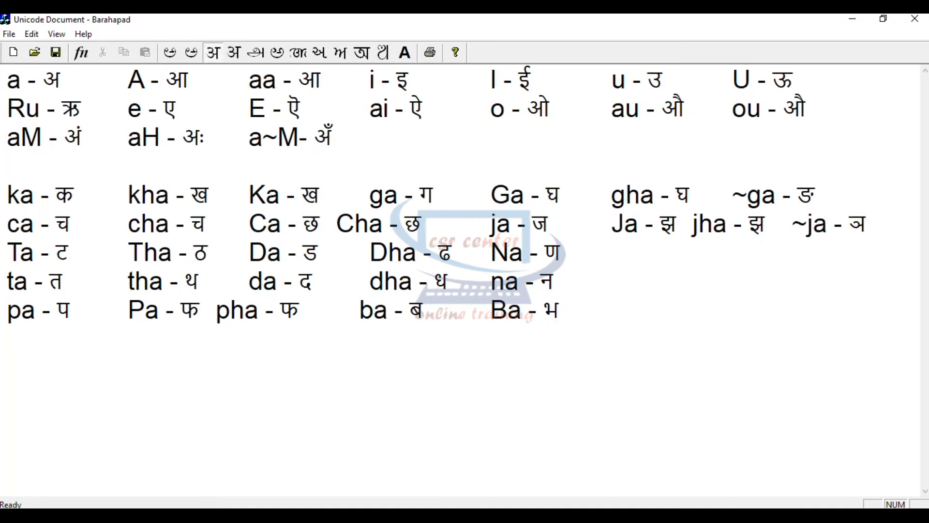
pyautogui.press('F12')
# - Add the alternative entry "bha - भ" right after the Ba entry and move on to the next column
pyautogui.write('b')
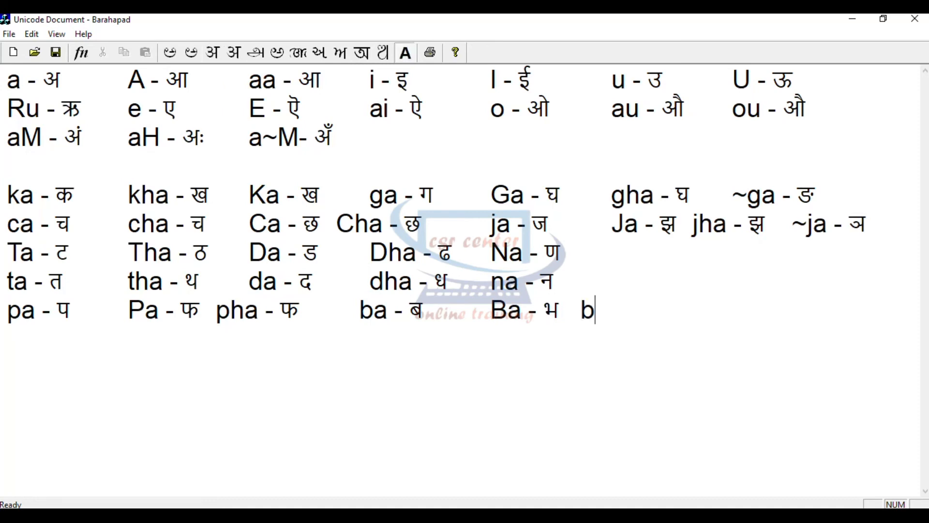
pyautogui.write('ha -')
pyautogui.press('F12')
pyautogui.write('bha - भ')
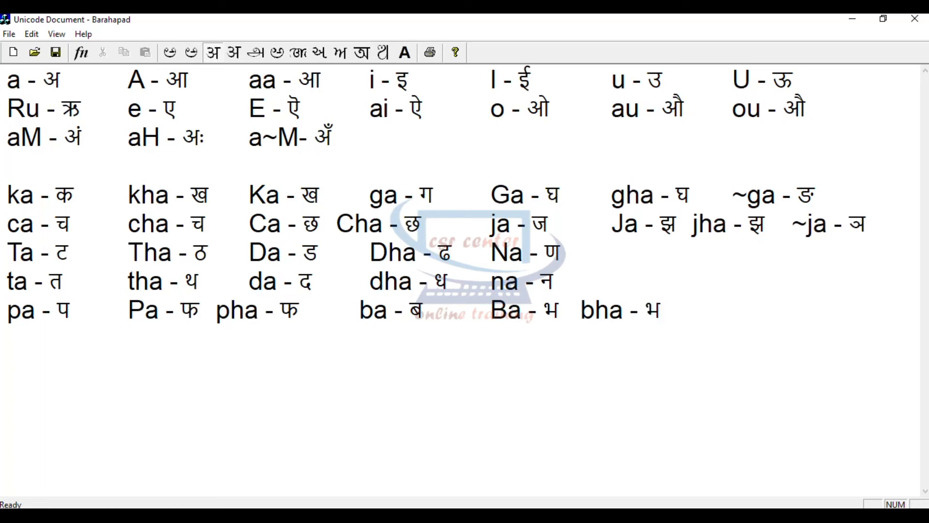
pyautogui.press('F12')
pyautogui.press('Tab')
# - Finish the pa row with the entry "ma - म" and leave a blank line below it
pyautogui.write('ma -')
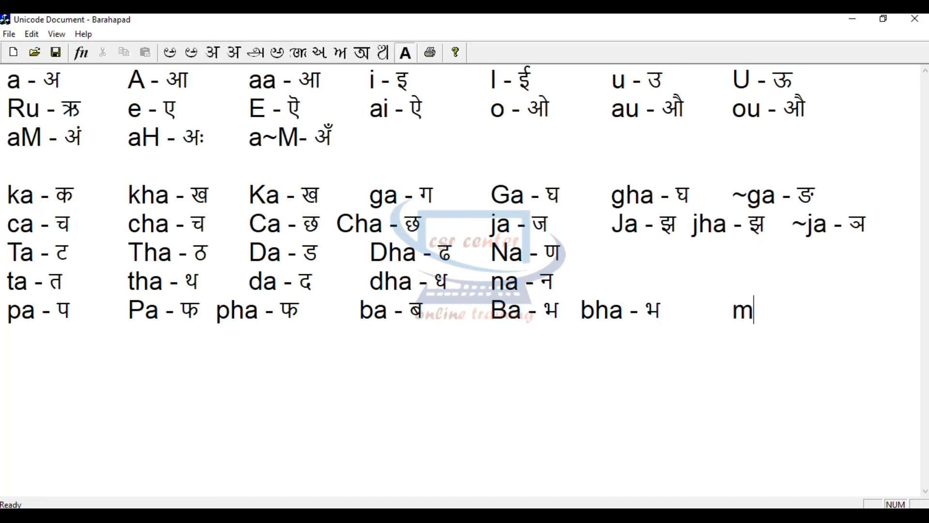
pyautogui.press('F12')
pyautogui.write('ma')
pyautogui.press('Return')
pyautogui.press('Return')
pyautogui.press('F12')
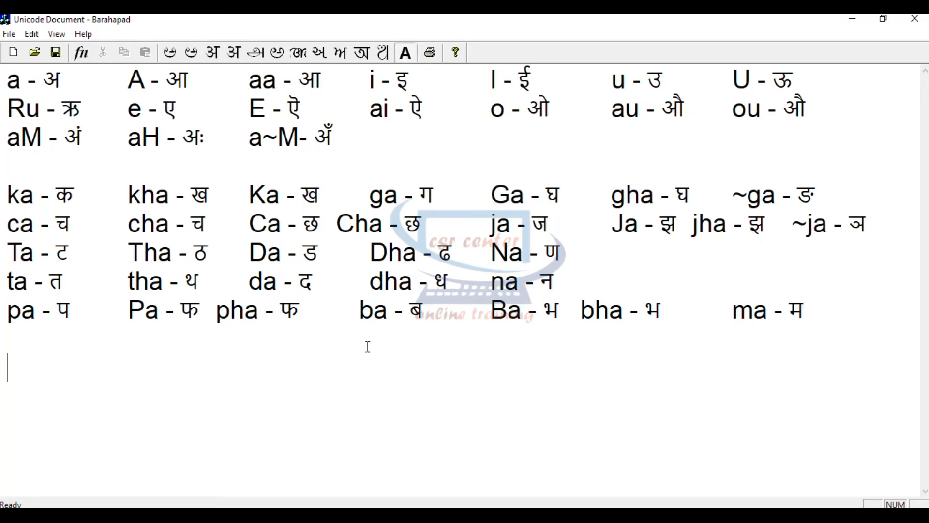
# - Start a new consonant group below the blank line with the entry "ya - य"
pyautogui.write('ya -')
pyautogui.press('F12')
pyautogui.write('ya')
pyautogui.press('F12')
pyautogui.press('Tab')
# - Add the entry "ra - र" in the second column of the ya row
pyautogui.write('r')
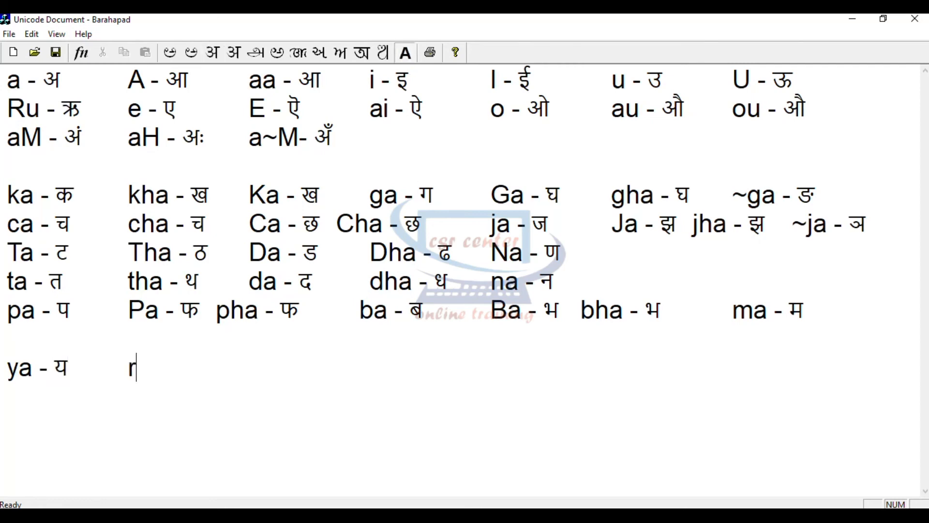
pyautogui.write('a -')
pyautogui.press('F12')
pyautogui.write('ra - र')
pyautogui.press('F12')
pyautogui.press('Tab')
# - Add the entry "la - ल" in the third column of the ya row
pyautogui.write('la -')
pyautogui.press('F12')
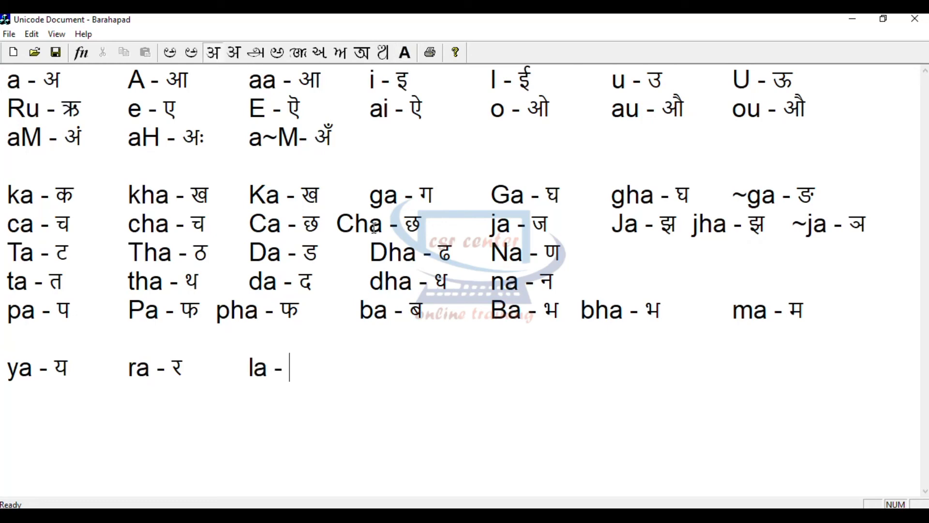
pyautogui.write('la')
pyautogui.press('Tab')
pyautogui.press('F12')
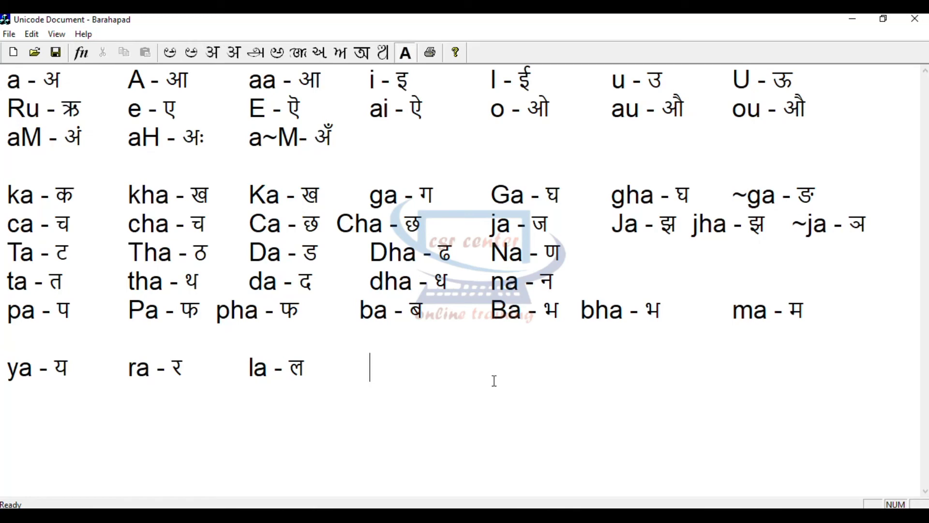
# - Add the entry "va - व" in the fourth column of the ya row
pyautogui.write('va -')
pyautogui.press('F12')
pyautogui.write('va')
pyautogui.press('Tab')
pyautogui.press('F12')
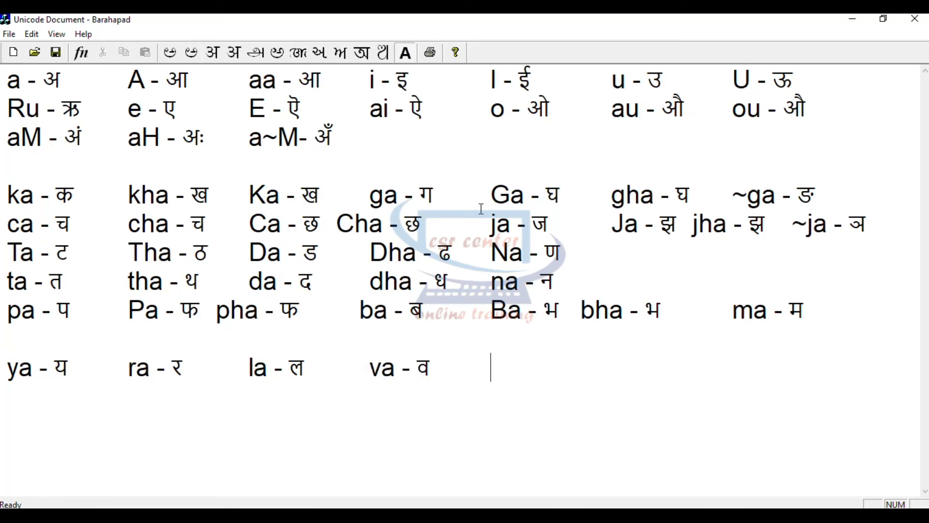
# - Add the alternative entry "wa - व" in the column after va
pyautogui.write('wa -')
pyautogui.press('F12')
pyautogui.write('va')
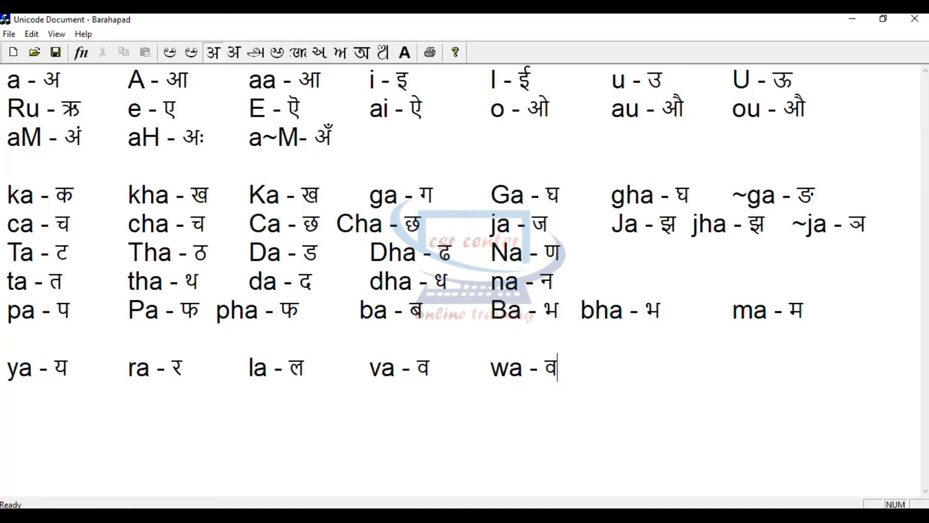
pyautogui.press('Tab')
pyautogui.press('F12')
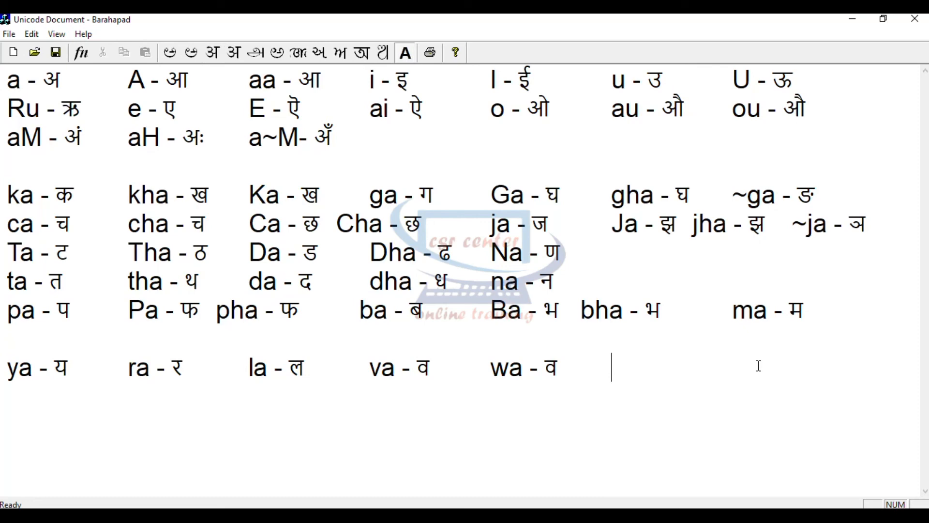
# - Add the entry "Sa - श", with a capital S in the Latin key, after the wa entry
pyautogui.write('Sa -')
pyautogui.press('F12')
pyautogui.write('Sa')
pyautogui.press('Tab')
pyautogui.press('F12')
# - Add the alternative entry "sha - श" as the last entry of the ya row and go to the next line
pyautogui.write('sha')
pyautogui.write(' -')
pyautogui.press('F12')
pyautogui.write('Sa')
pyautogui.press('Tab')
pyautogui.press('F12')
pyautogui.press('Return')
# - Start the row below ya with the entry "Sha - ष", with a capital S in the Latin key
pyautogui.press('capslock')
pyautogui.write('S')
pyautogui.press('capslock')
pyautogui.write('ha -')
pyautogui.press('F12')
pyautogui.press('capslock')
pyautogui.write('Sa')
pyautogui.press('capslock')
pyautogui.write('ha')
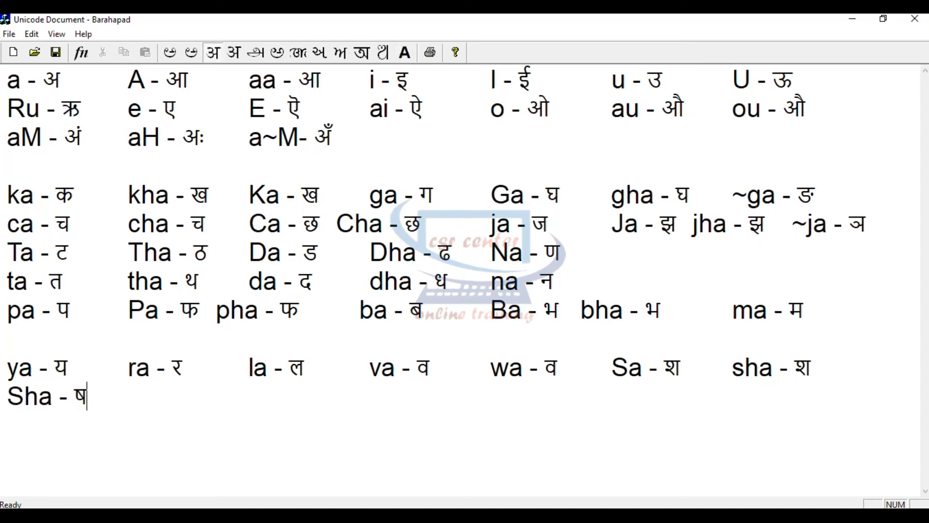
pyautogui.press('Tab')
pyautogui.press('F12')
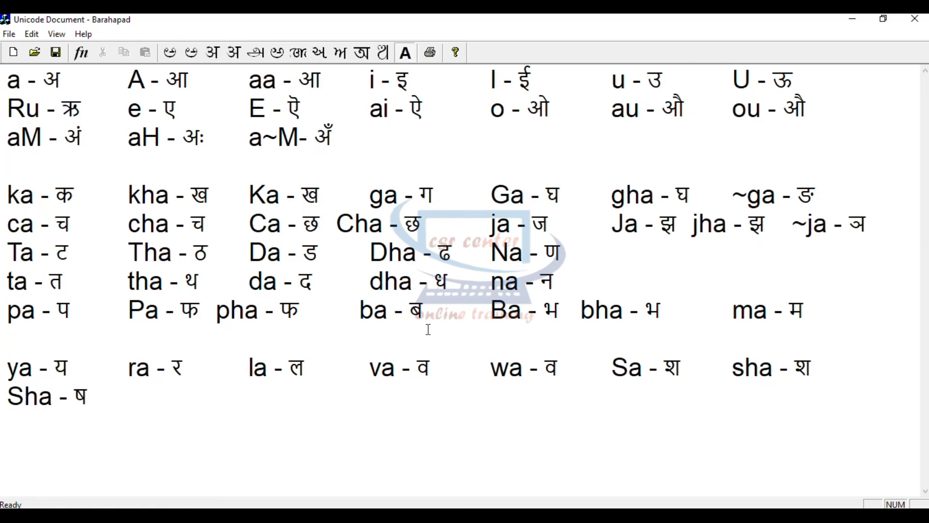
# - Add the entry "sa - स" in the second column of the Sha row
pyautogui.write('sa -')
pyautogui.press('F12')
pyautogui.write('s')
pyautogui.press('Tab')
pyautogui.press('F12')
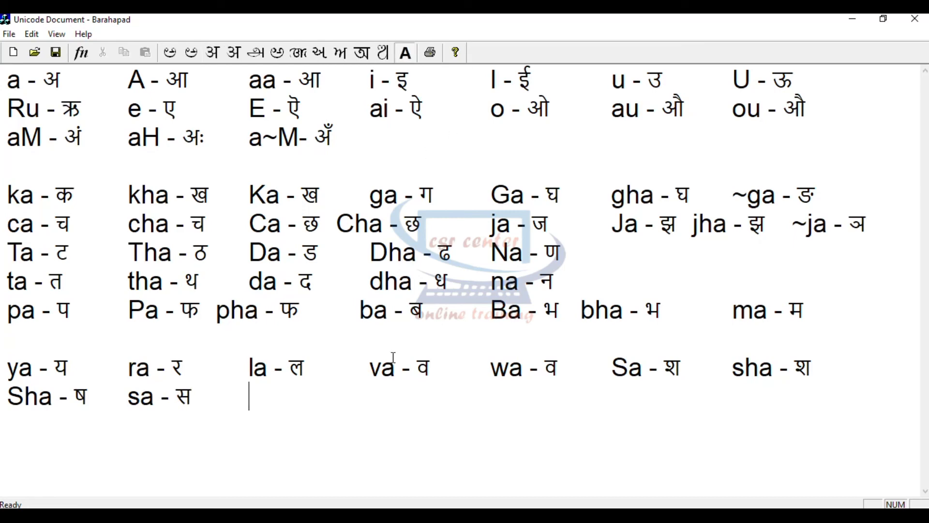
# - Add the entry "ha - ह" in the third column of the Sha row
pyautogui.write('ha -')
pyautogui.press('F12')
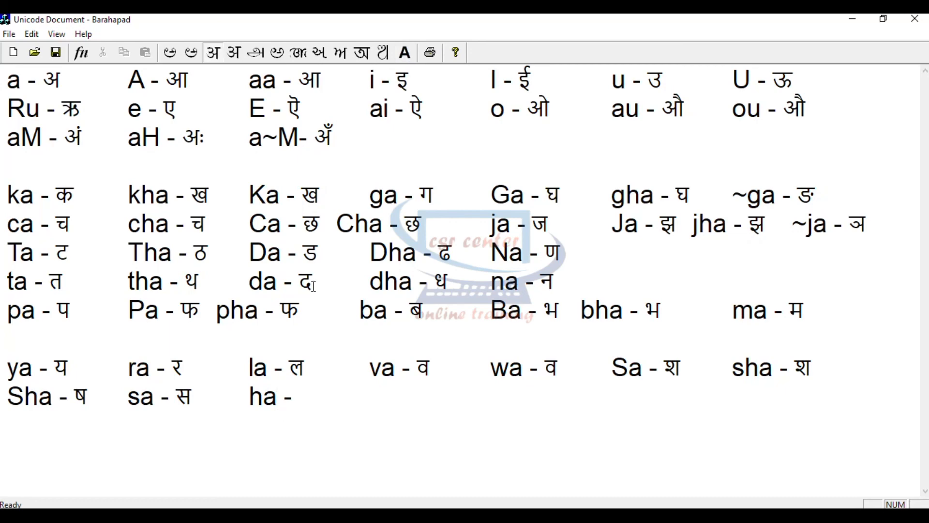
pyautogui.write('h')
pyautogui.press('F12')
pyautogui.press('Tab')
# - Add the entry "La - ळ", with a capital L in the Latin key, in the fourth column of the Sha row
pyautogui.press('capslock')
pyautogui.write('L')
pyautogui.press('capslock')
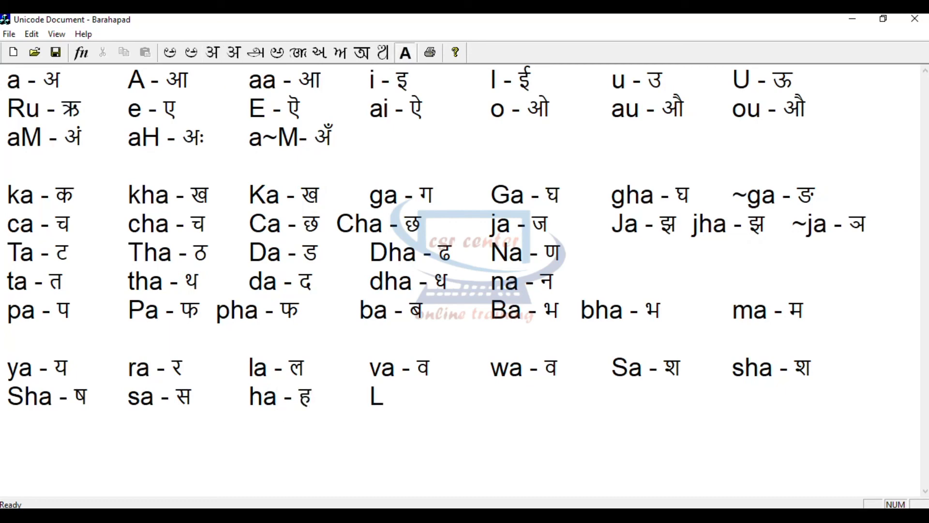
pyautogui.write('a -')
pyautogui.press('F12')
pyautogui.press('capslock')
pyautogui.write('L')
pyautogui.press('capslock')
pyautogui.write('a - ळ')
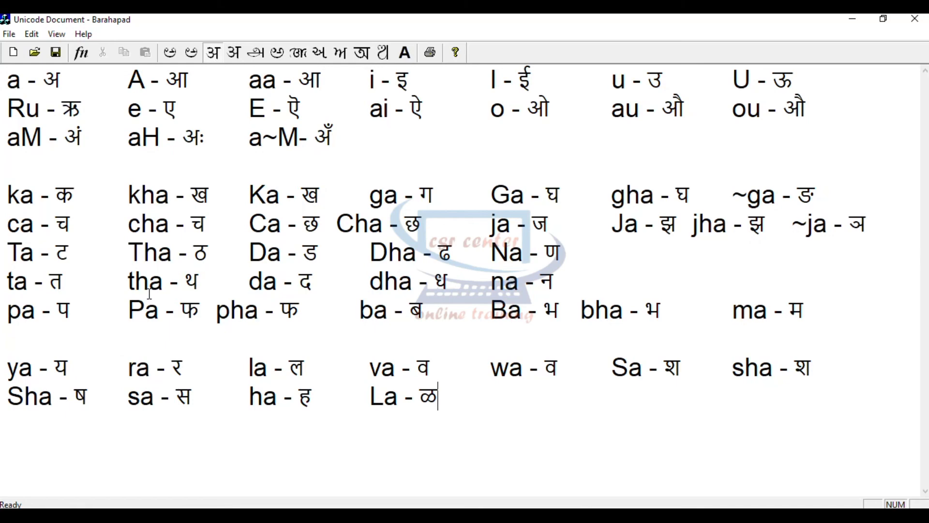
# - Start a conjunct row, one blank line below the Sha row, with the Latin key "kSha -" and switch to Devanagari input
pyautogui.press('Return')
pyautogui.press('Return')
pyautogui.press('F12')
pyautogui.write('k')
pyautogui.press('capslock')
pyautogui.write('S')
pyautogui.press('capslock')
pyautogui.write('ha -')
pyautogui.press('F12')
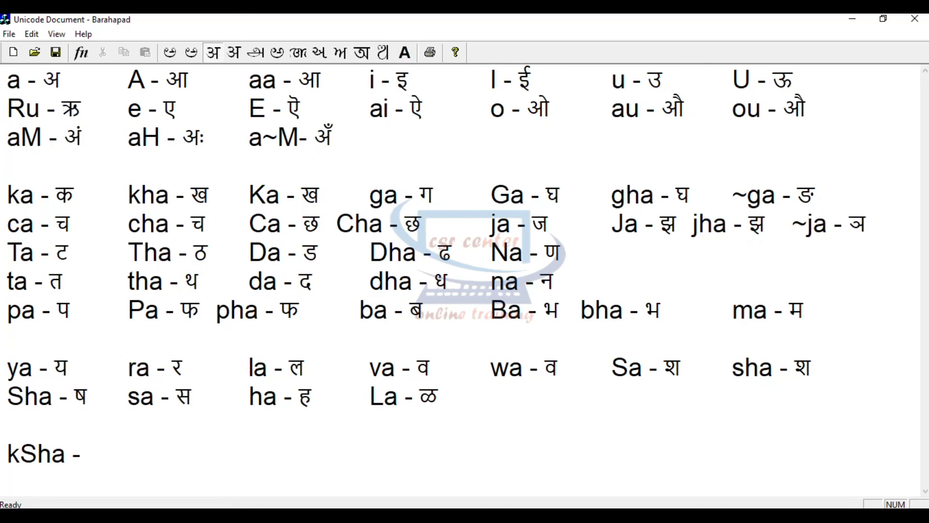
# - Complete the kSha entry with the Devanagari conjunct क्ष and move on to the next column in Latin script
pyautogui.write('k')
pyautogui.press('capslock')
pyautogui.write('S')
pyautogui.press('capslock')
pyautogui.write('ha')
pyautogui.press('Tab')
pyautogui.press('F12')
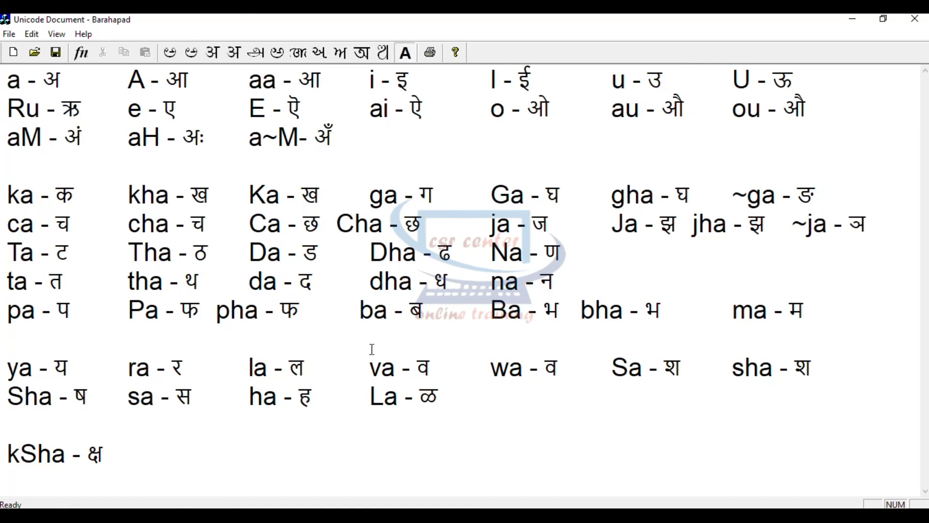
# - Add the entry "tra - त्र" in the second column of the kSha row
pyautogui.write('tra ')
pyautogui.write('-')
pyautogui.press('F12')
pyautogui.write('tr')
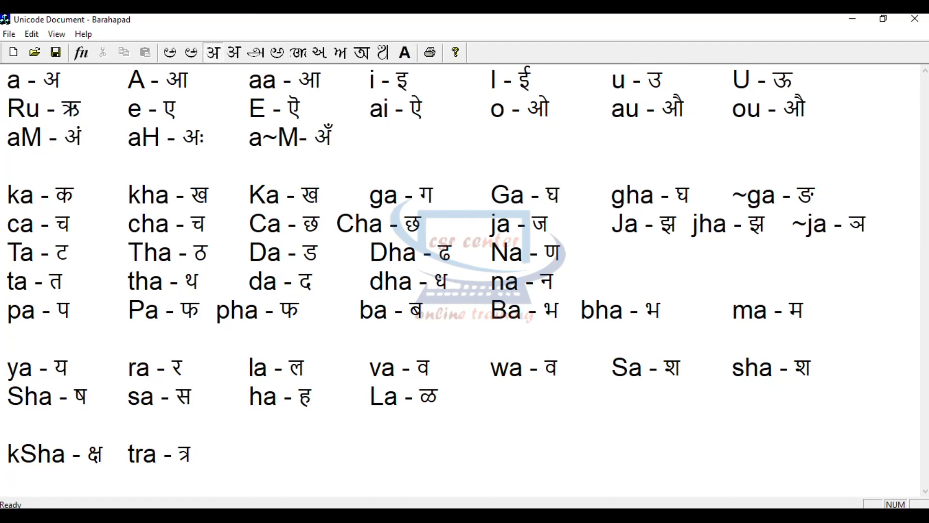
pyautogui.press('F12')
# - Add the entry "j~ja - ज्ञ" in the third column of the kSha row
pyautogui.write('j~')
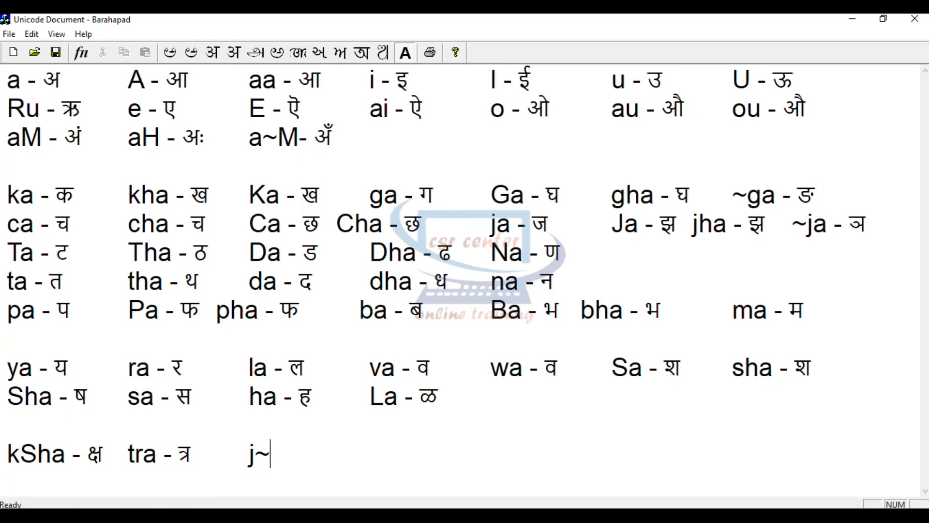
pyautogui.write('ja -')
pyautogui.press('F11')
pyautogui.write('ja - ज्~')
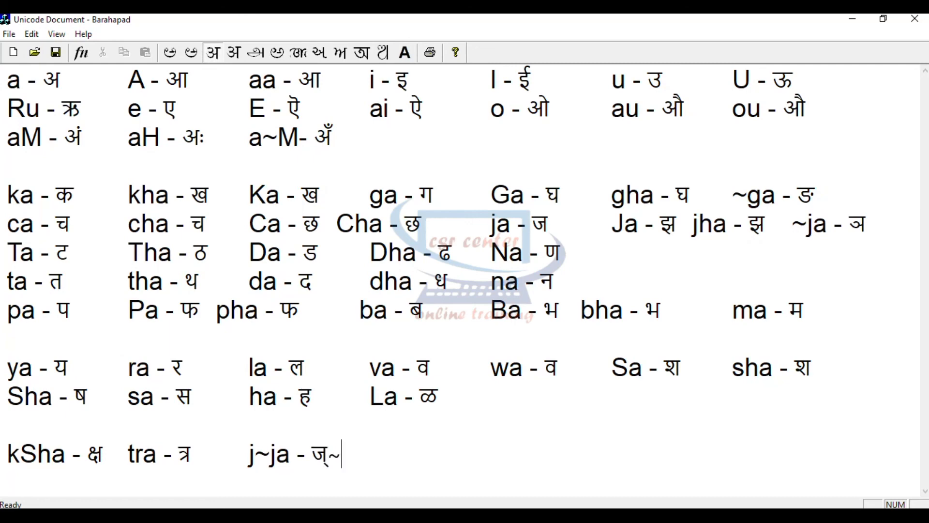
pyautogui.write('ja')
pyautogui.press('F12')
# - Add the "shra" entry with its Devanagari conjunct in the fourth column of the kSha row
pyautogui.write('shra')
pyautogui.press('F12')
pyautogui.write('- shra')
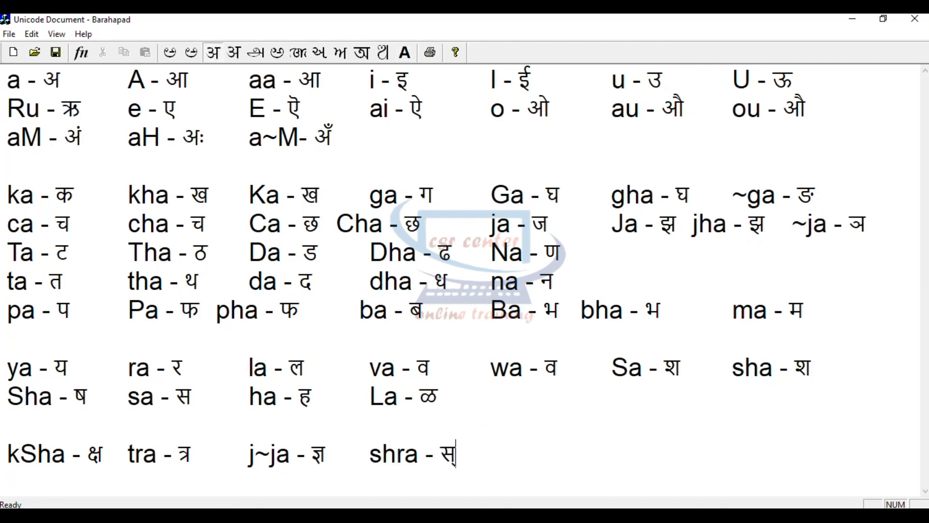